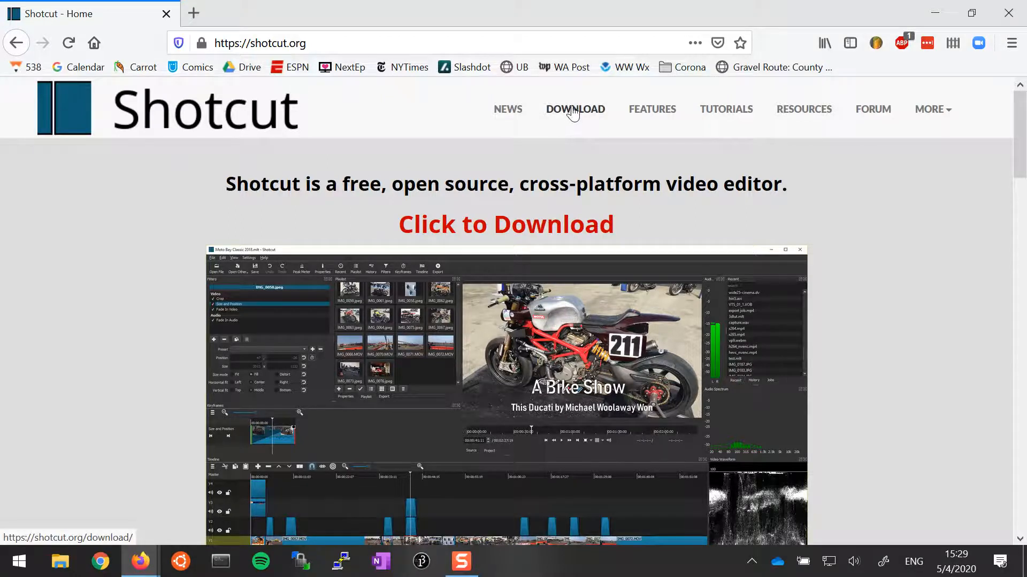
left_click(321, 41)
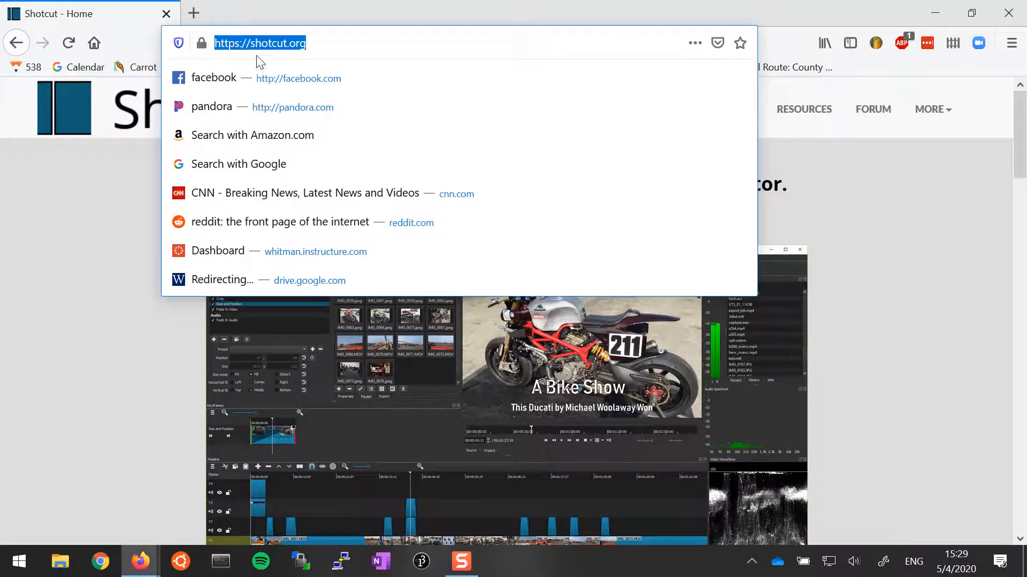
left_click(875, 255)
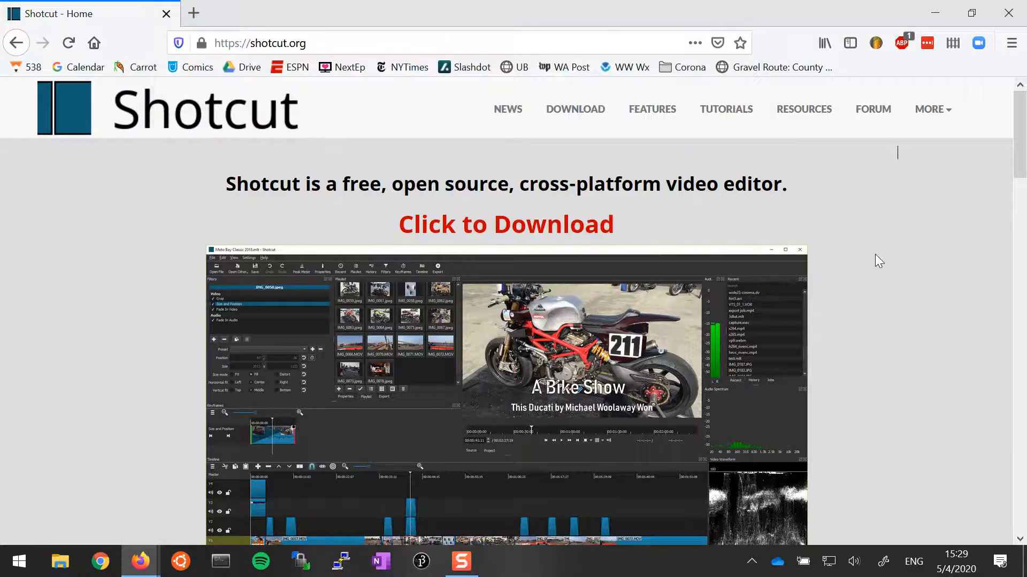
- Go back to the Google results for shotcut and open the official shotcut.org home page from there
left_click(21, 44)
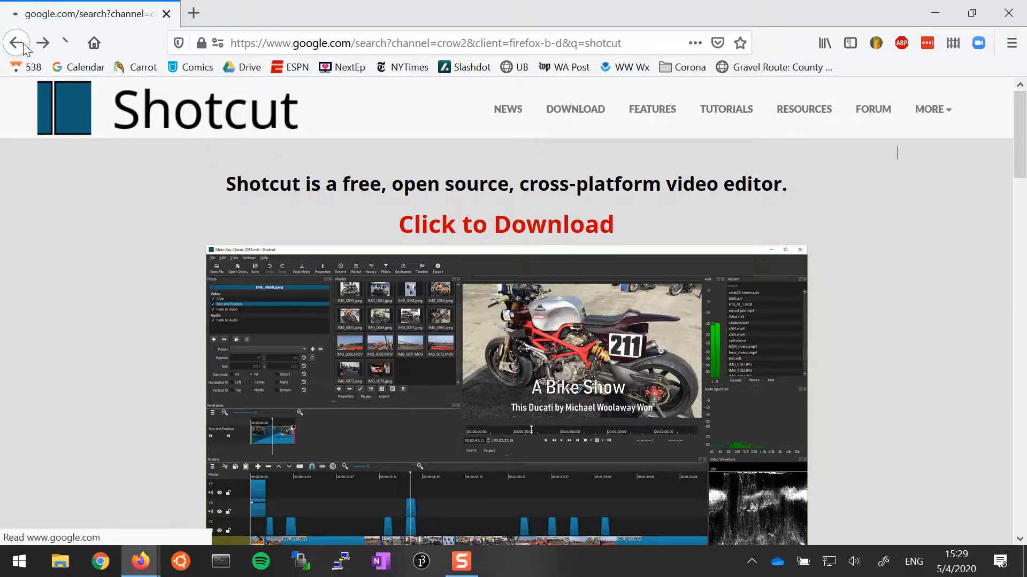
scroll(474, 342, "up", 4)
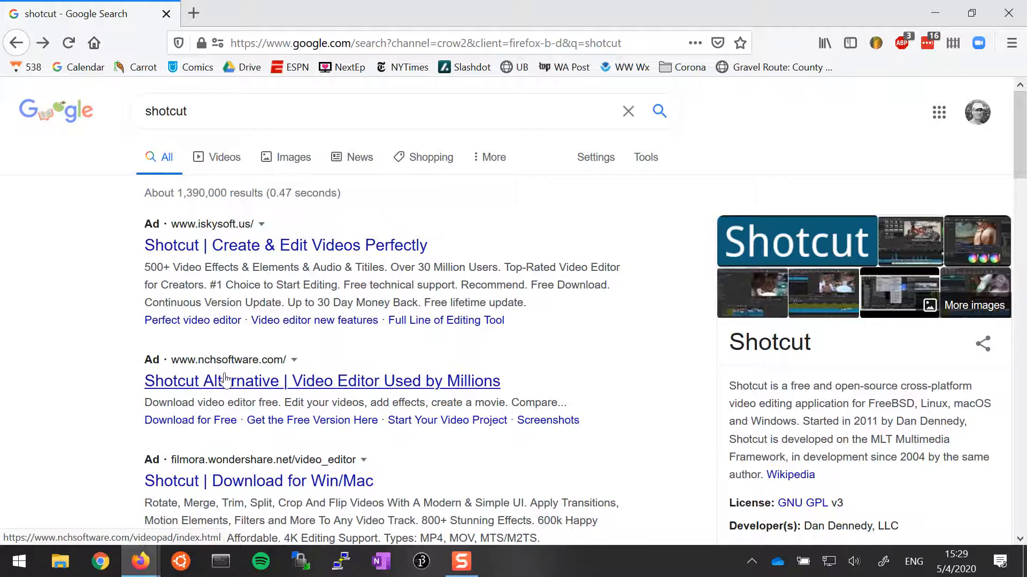
scroll(249, 383, "down", 1)
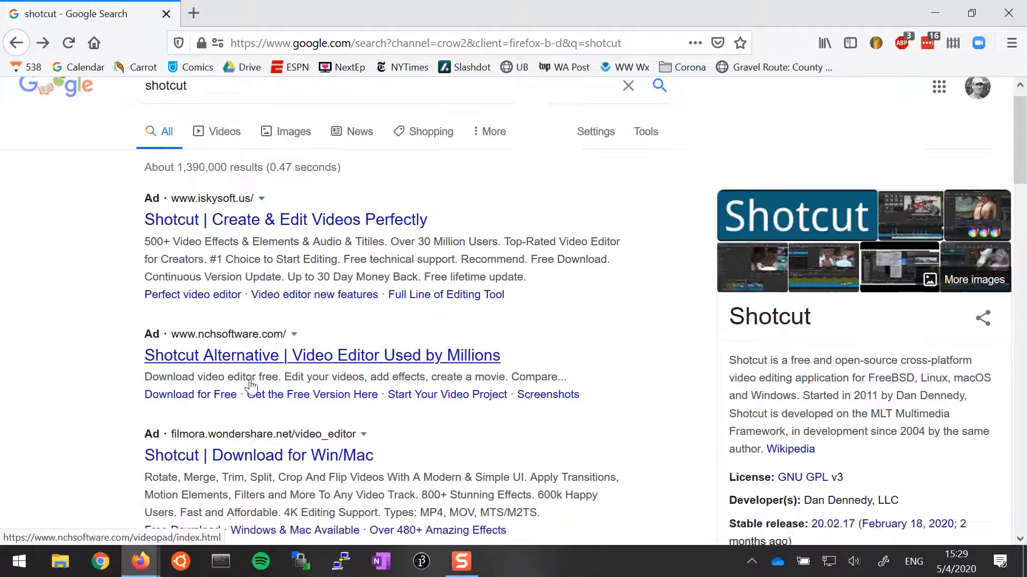
scroll(250, 383, "down", 5)
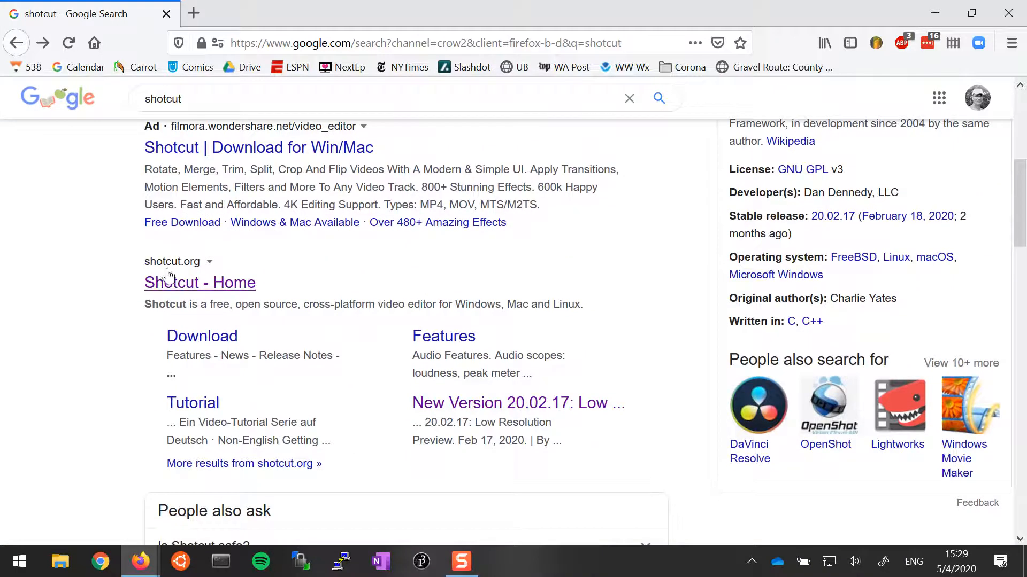
left_click(201, 284)
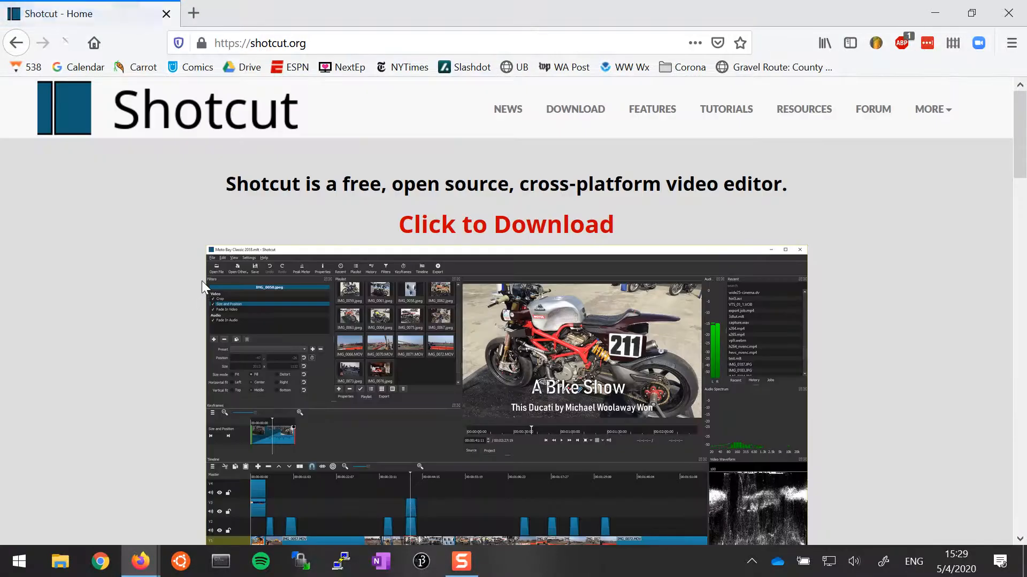
- Open Shotcut's Download page and review the downloads offered for Windows, macOS and GNU/Linux
left_click(576, 110)
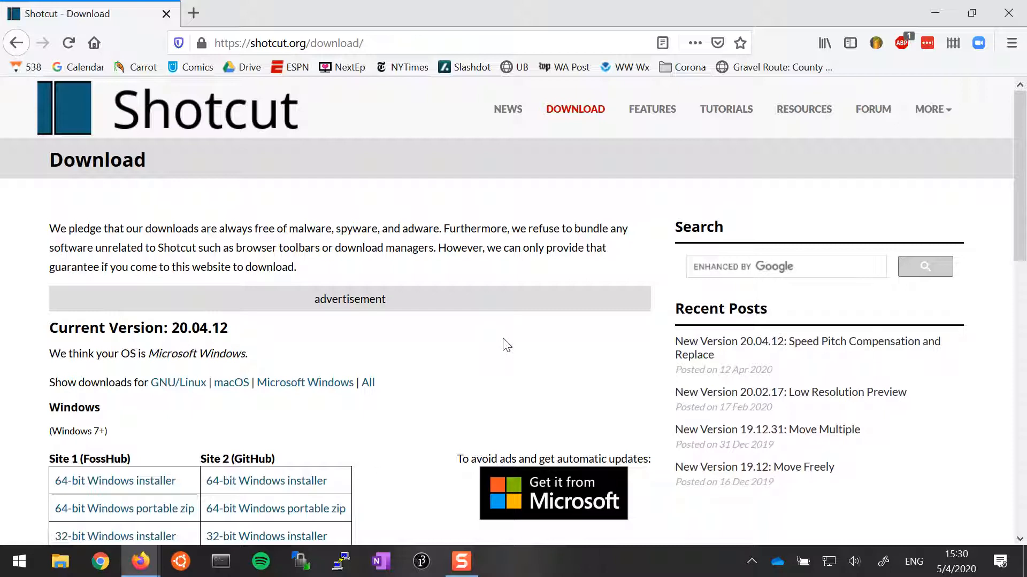
scroll(506, 345, "down", 3)
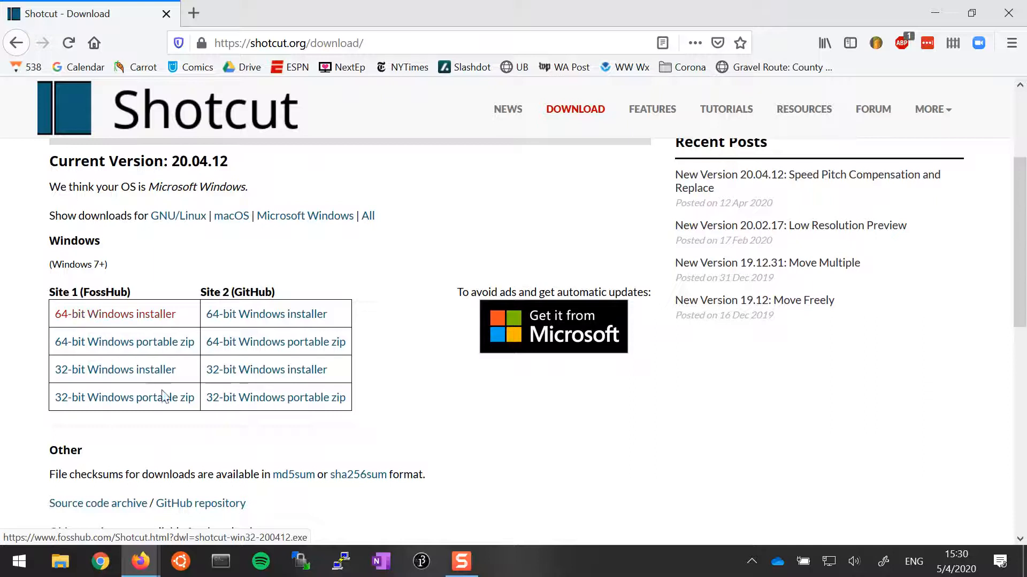
scroll(283, 433, "down", 4)
scroll(289, 423, "down", 1)
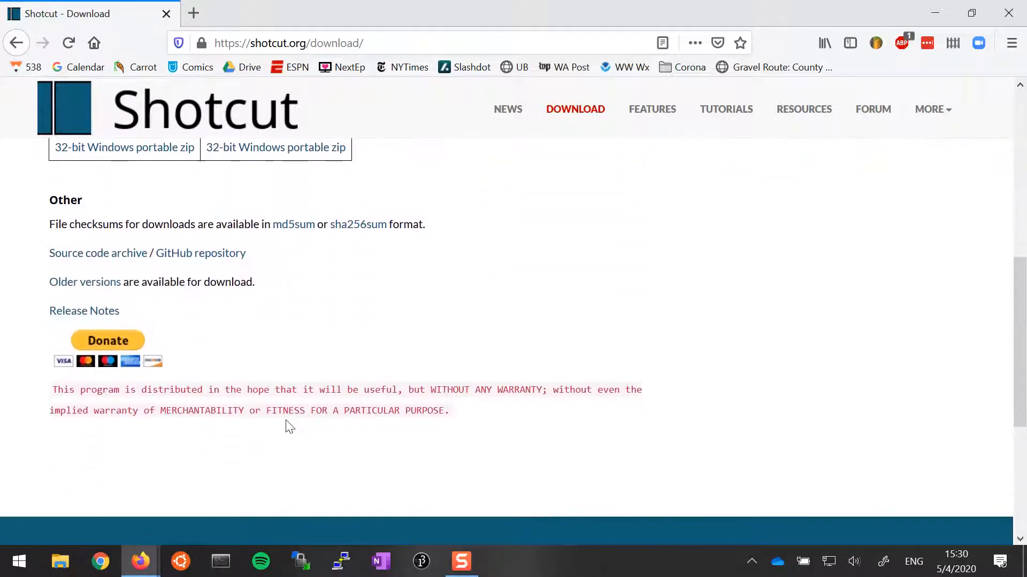
scroll(289, 427, "up", 6)
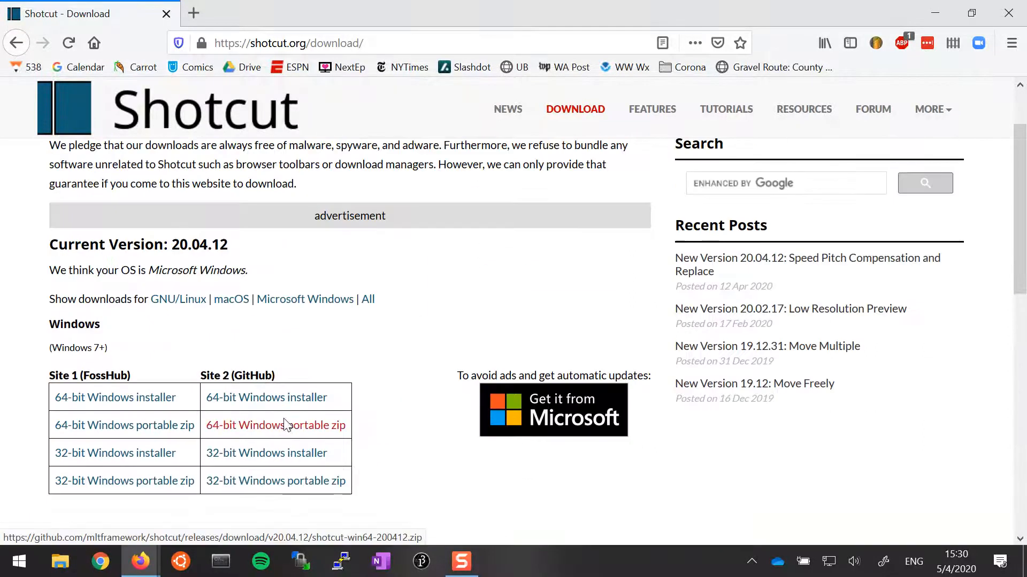
scroll(286, 424, "up", 1)
scroll(285, 424, "up", 1)
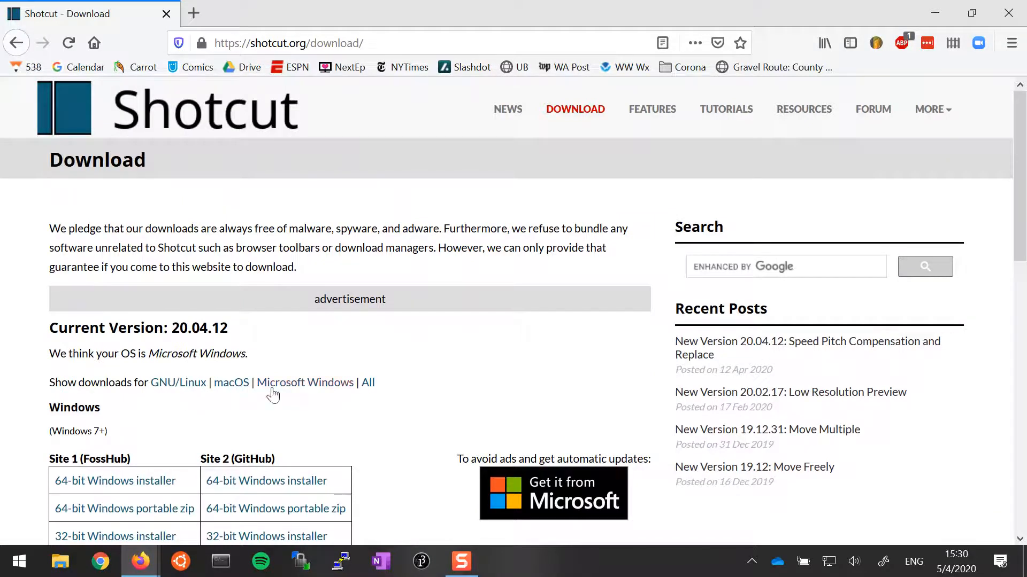
left_click(230, 384)
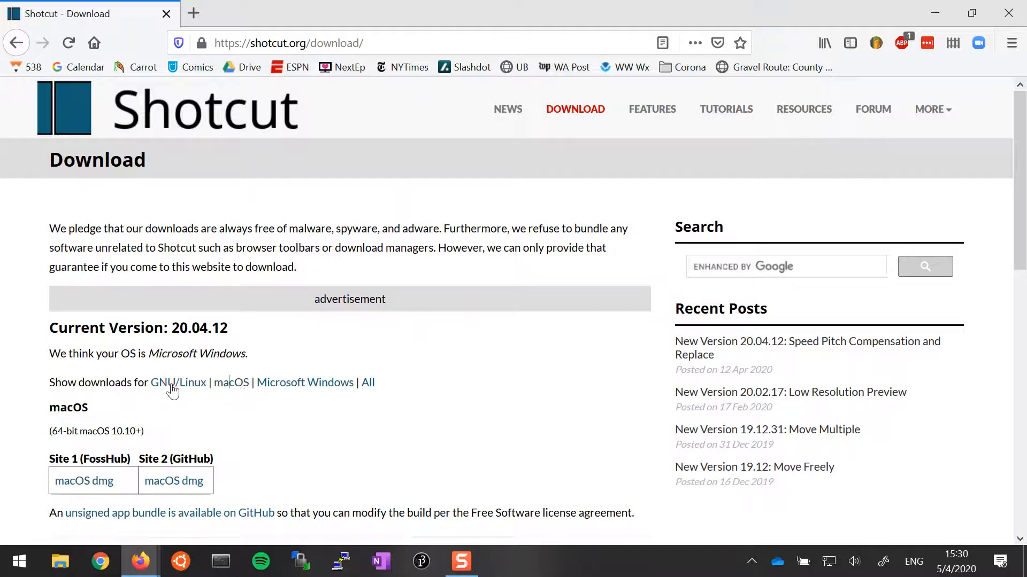
left_click(169, 384)
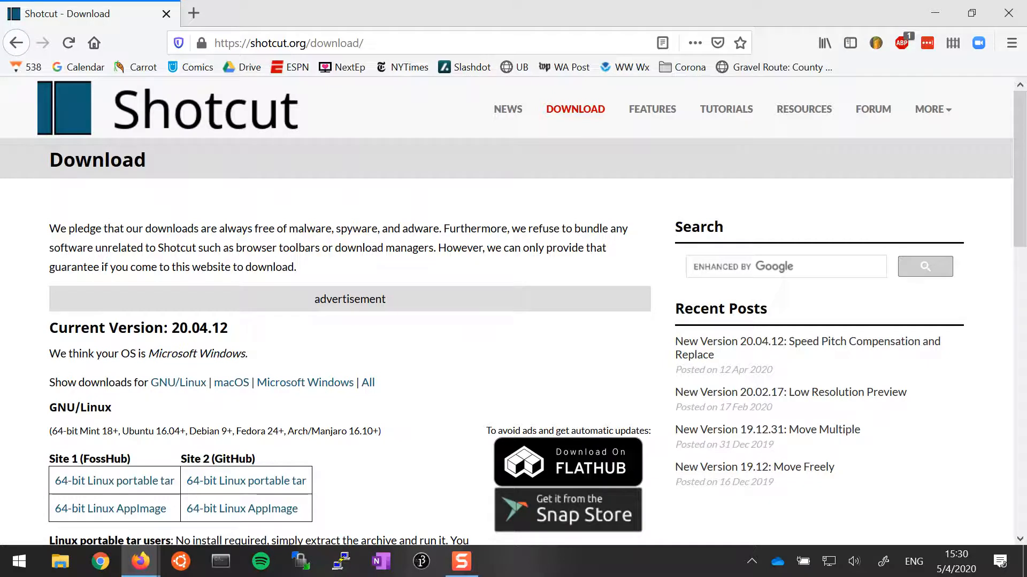
- Bring up the Google Photos video results, open the Apr 28 river video and save VID_20200428_171507.mp4 to the computer
left_click_drag(695, 113, 262, 83)
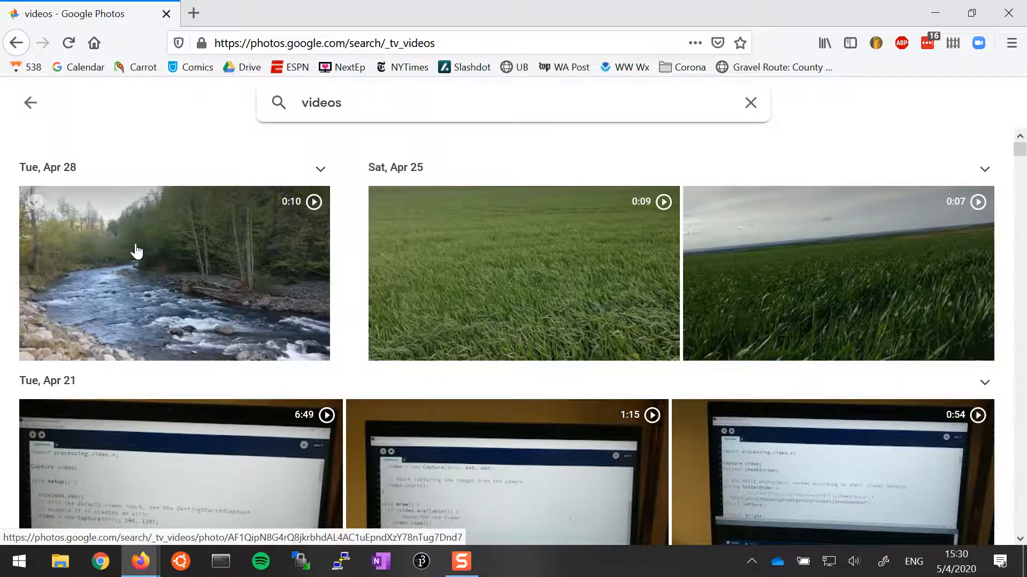
left_click(114, 241)
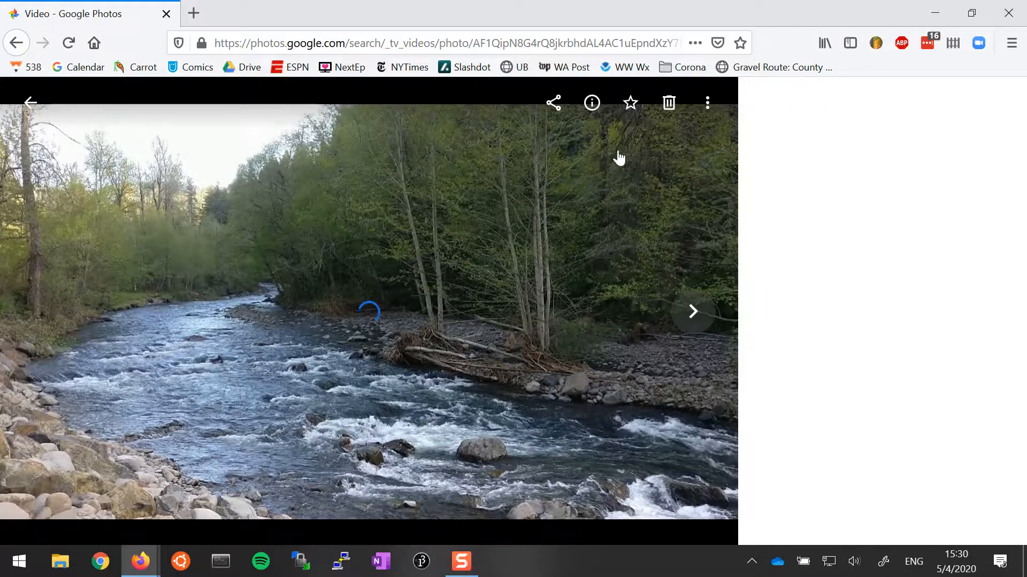
left_click(707, 103)
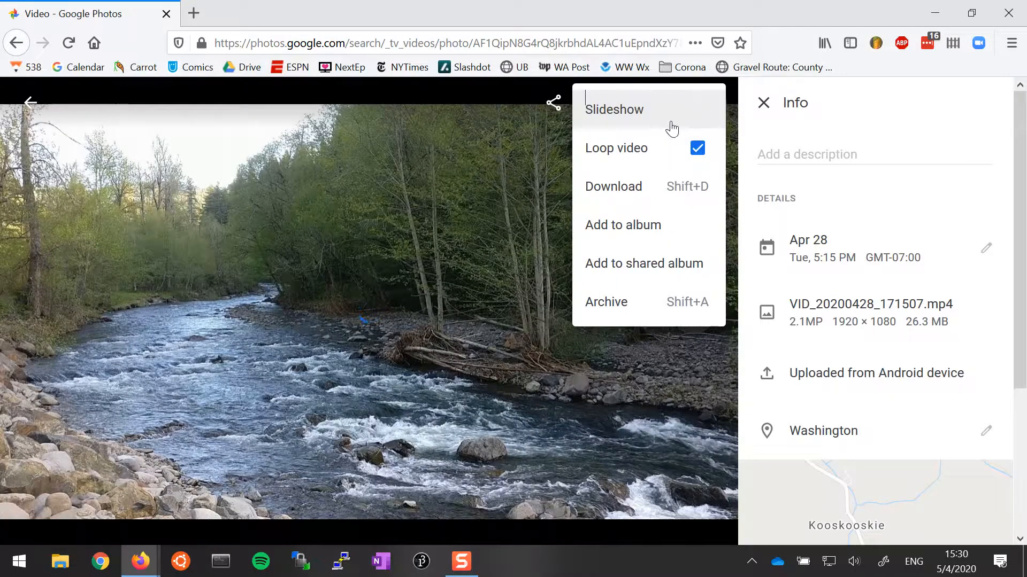
left_click(640, 185)
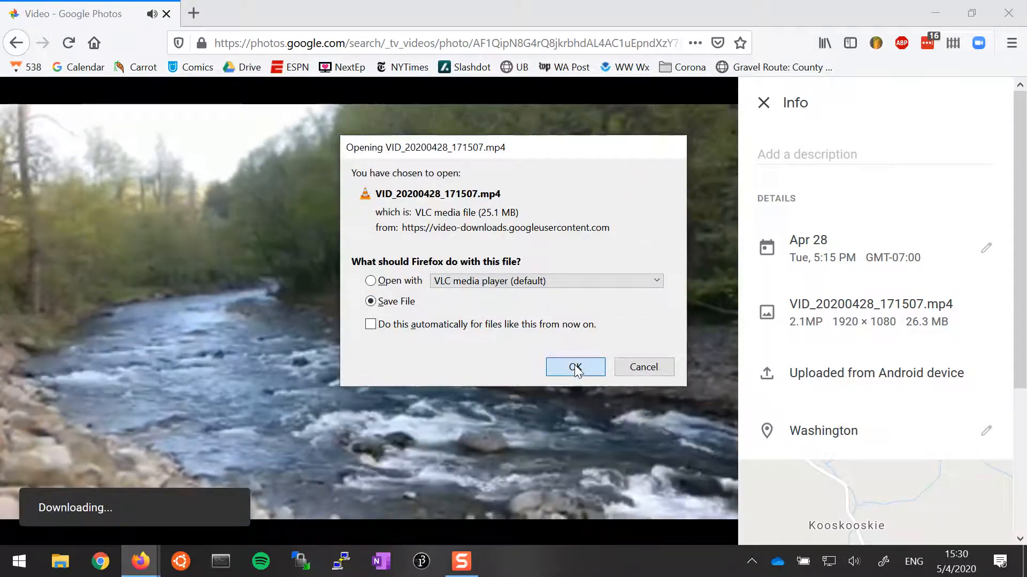
left_click(574, 366)
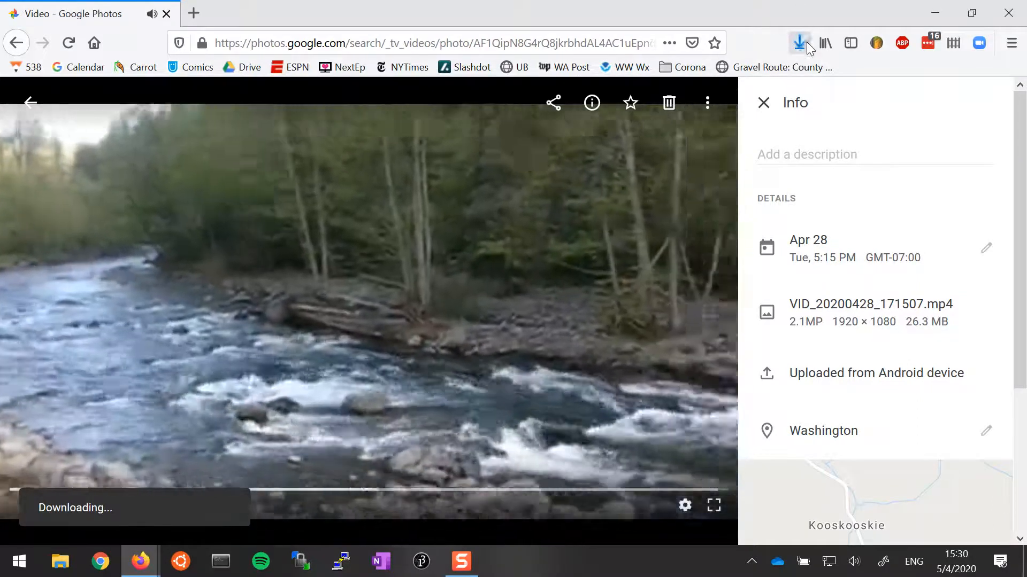
- Show the downloaded river video in its containing folder, and close that folder window
left_click(799, 42)
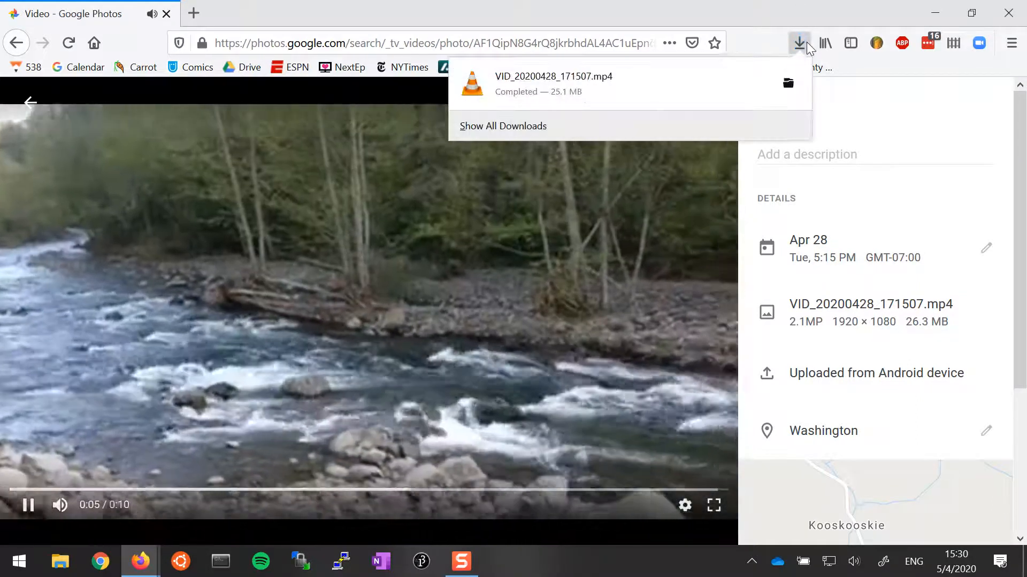
left_click(794, 88)
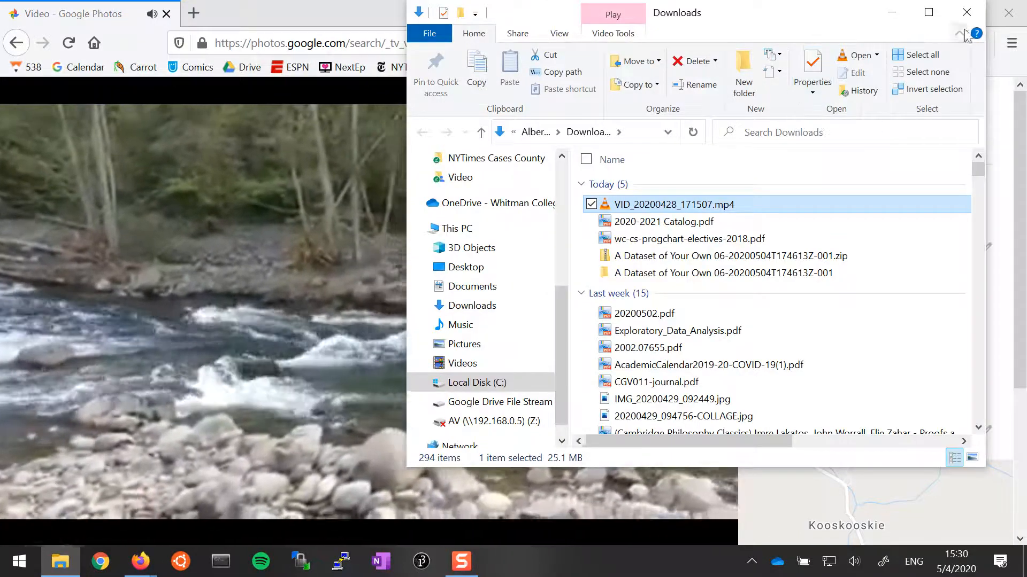
left_click(978, 17)
- Return to the video results, open the first Apr 25 grass field video and save VID_20200425_172054.mp4 to the computer
left_click(30, 103)
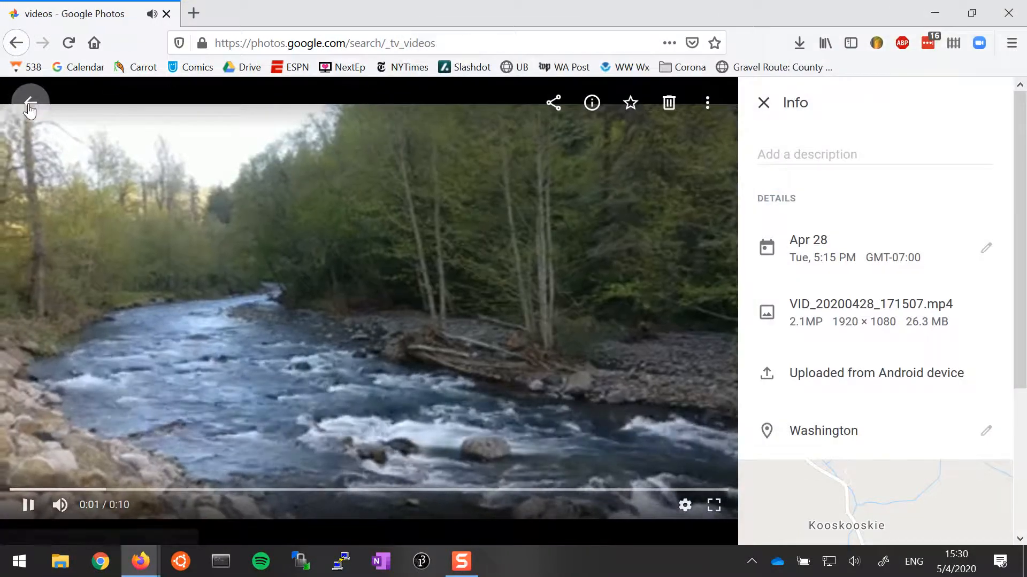
left_click(538, 260)
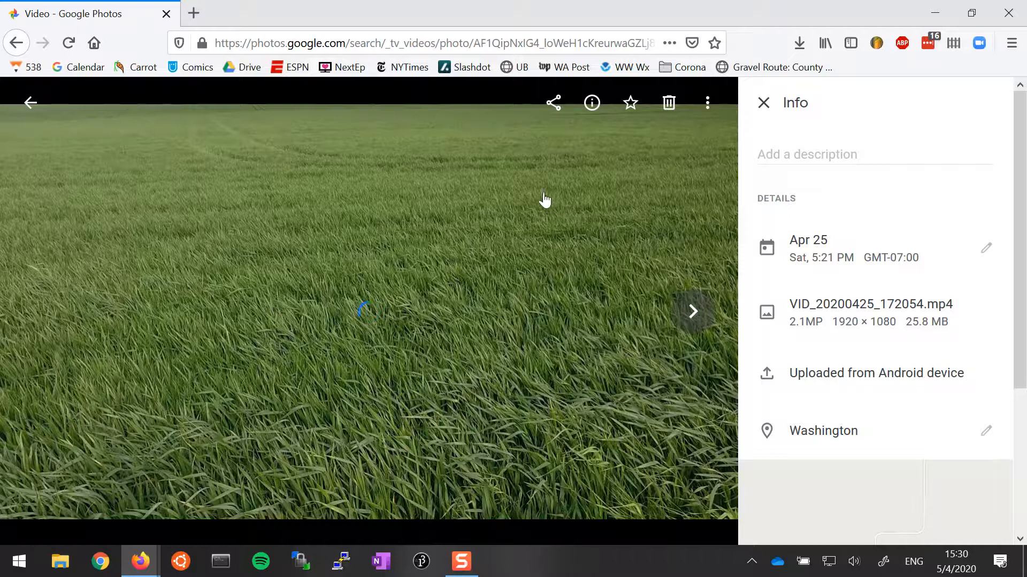
left_click(705, 105)
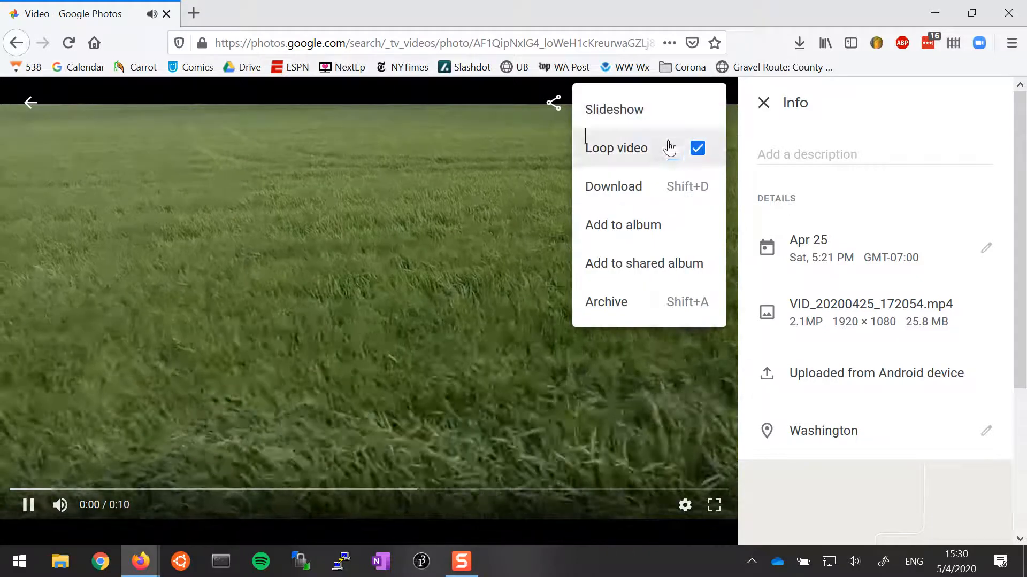
left_click(629, 198)
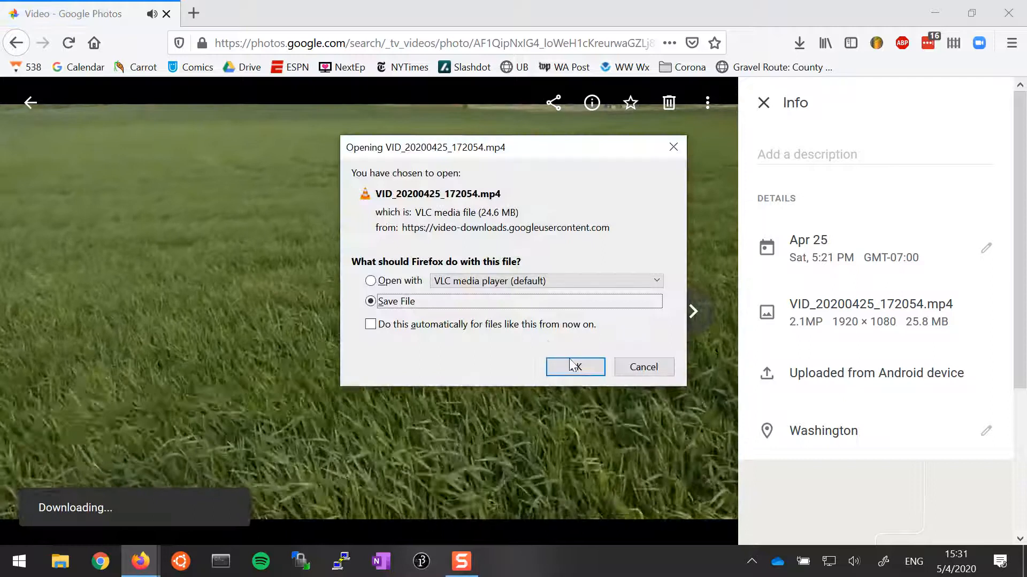
left_click(573, 368)
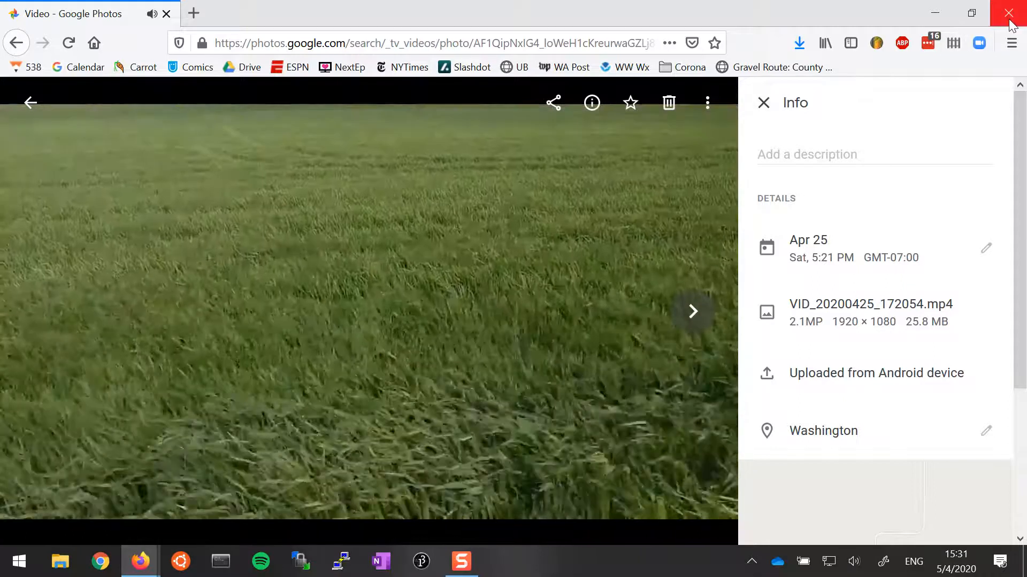
- Put away the Google Photos and Shotcut website windows and open the Downloads folder in File Explorer
left_click(1003, 12)
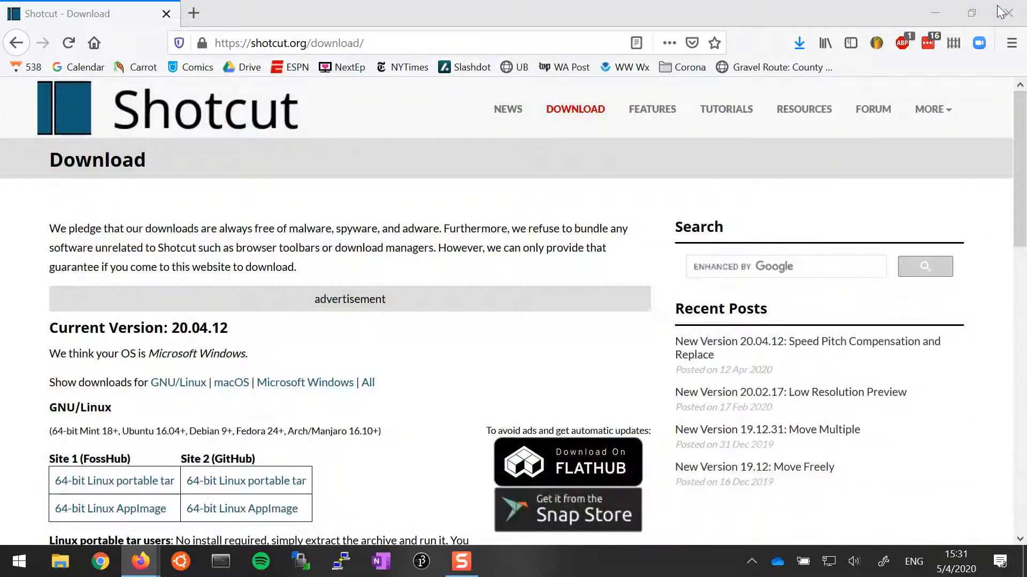
left_click(933, 16)
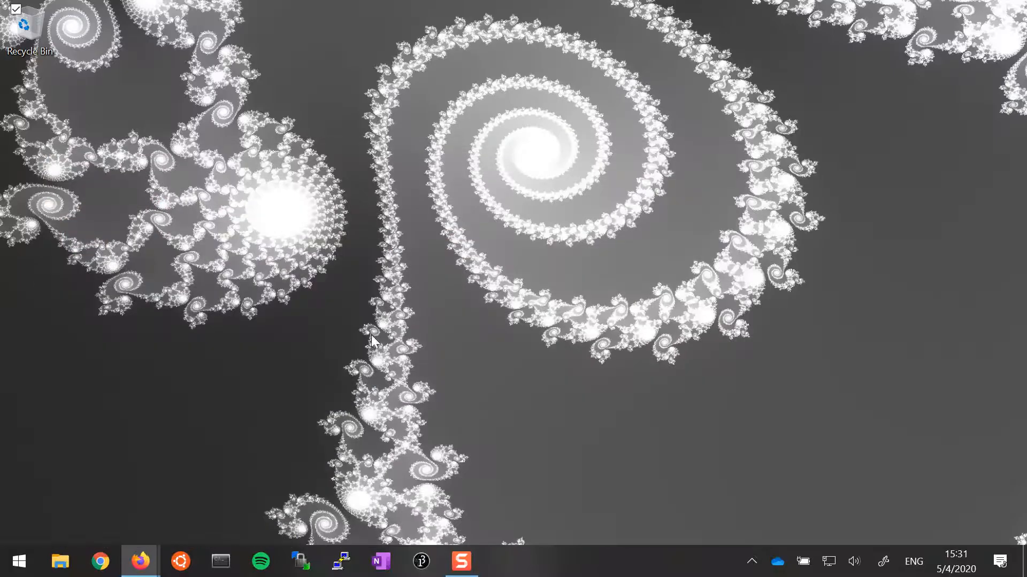
left_click(63, 567)
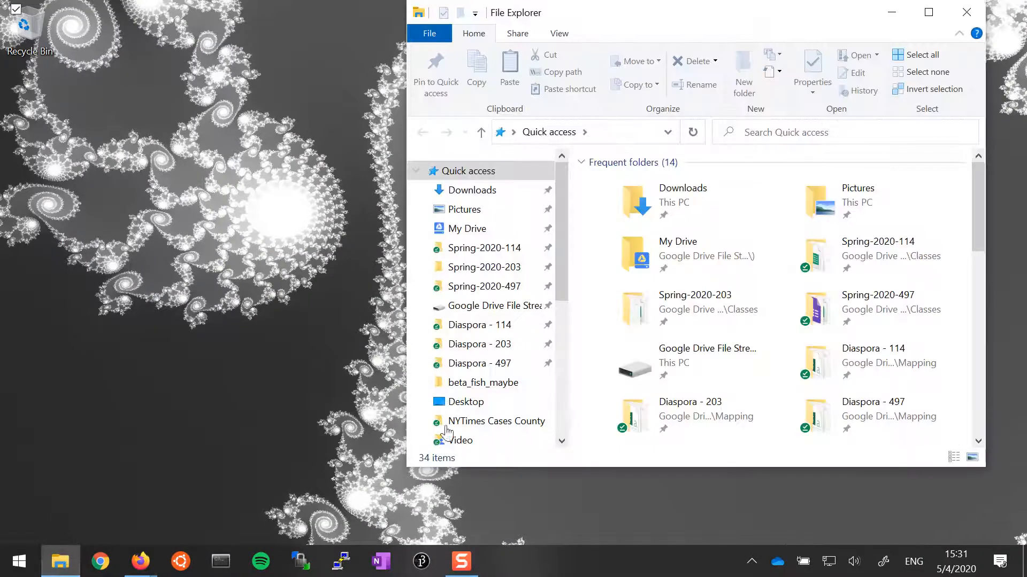
left_click(657, 207)
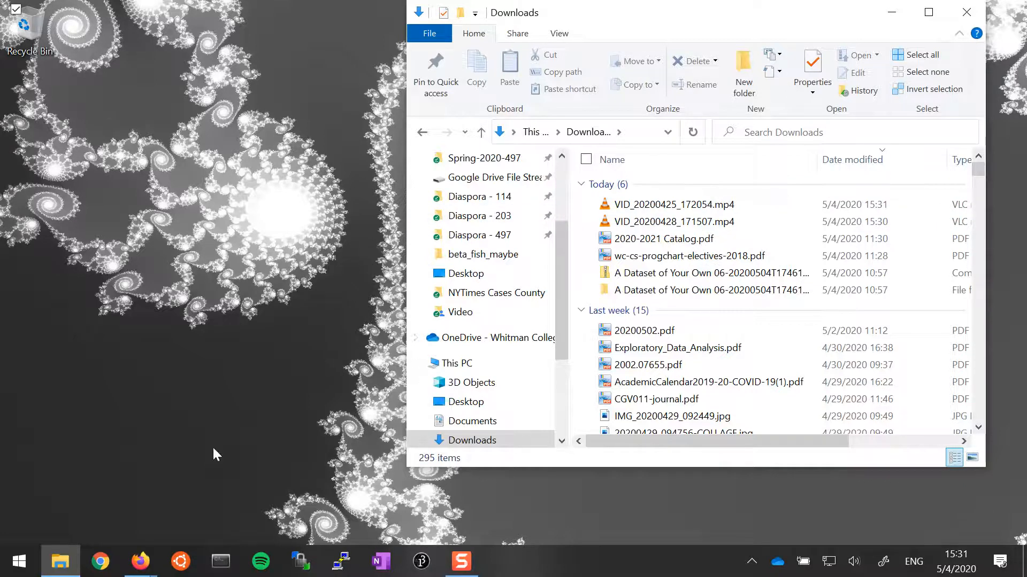
- Launch the Shotcut video editor and display its empty playlist
key("super")
type("sho")
key("Return")
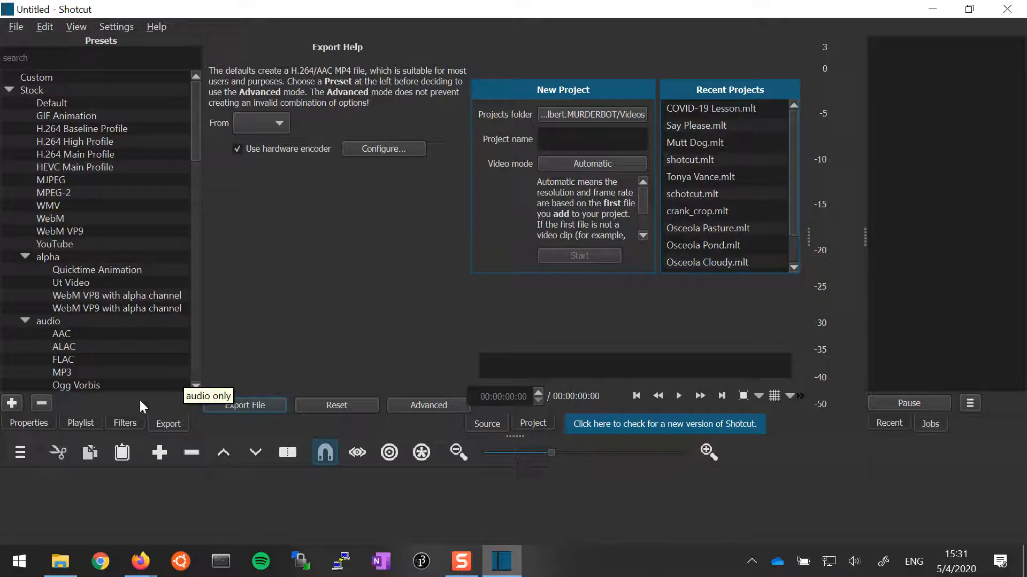
left_click(76, 424)
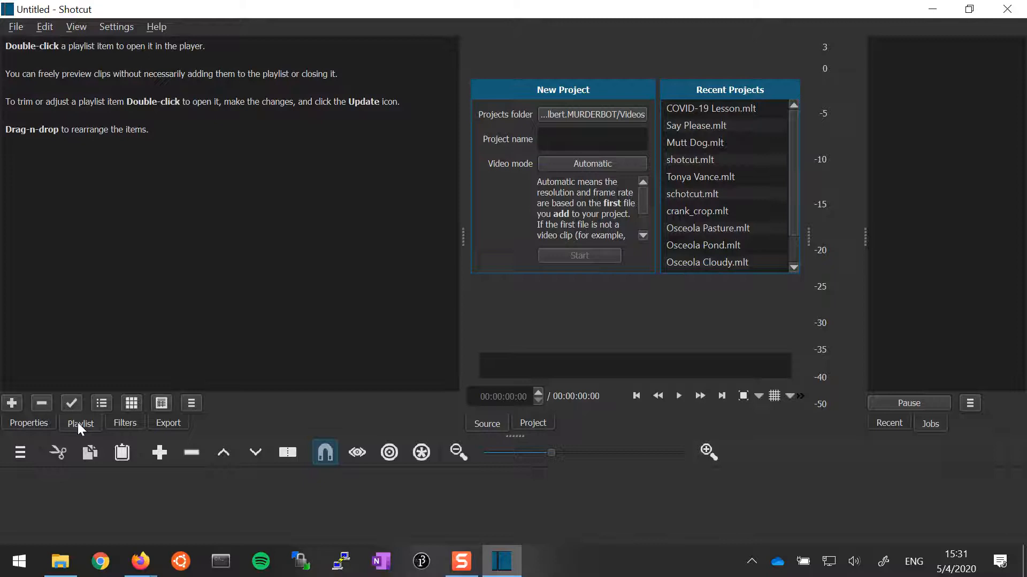
- Add VID_20200425_172054.mp4 and VID_20200428_171507.mp4 from the Downloads folder in File Explorer to the Shotcut playlist, in that order
left_click(62, 569)
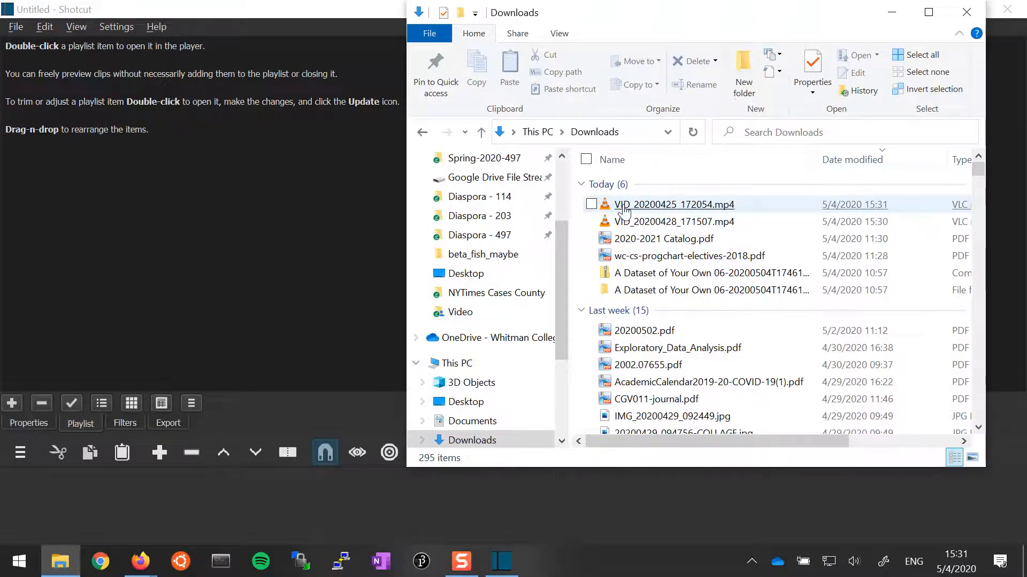
left_click_drag(620, 211, 195, 226)
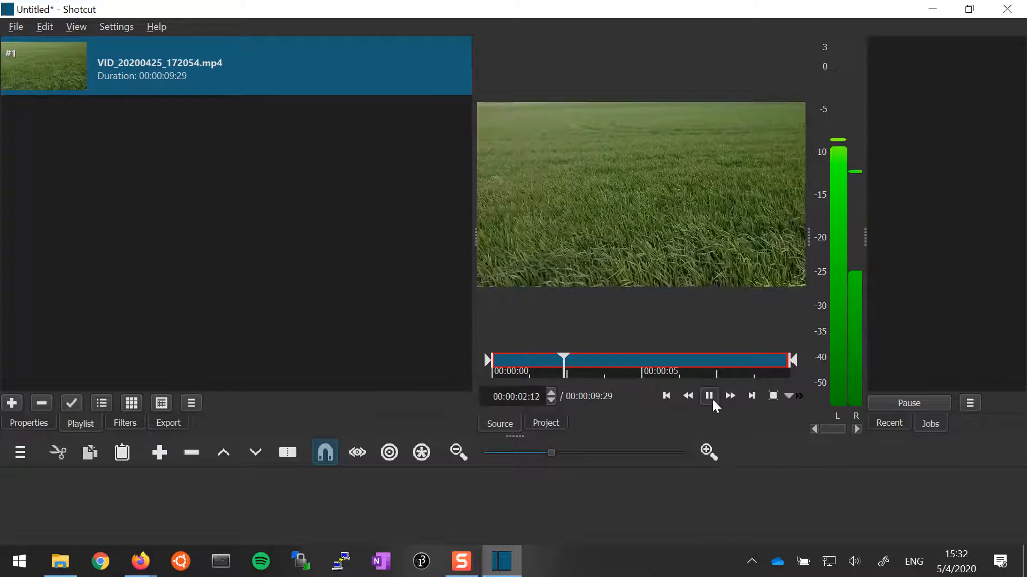
key("alt+Tab")
left_click_drag(733, 228, 213, 175)
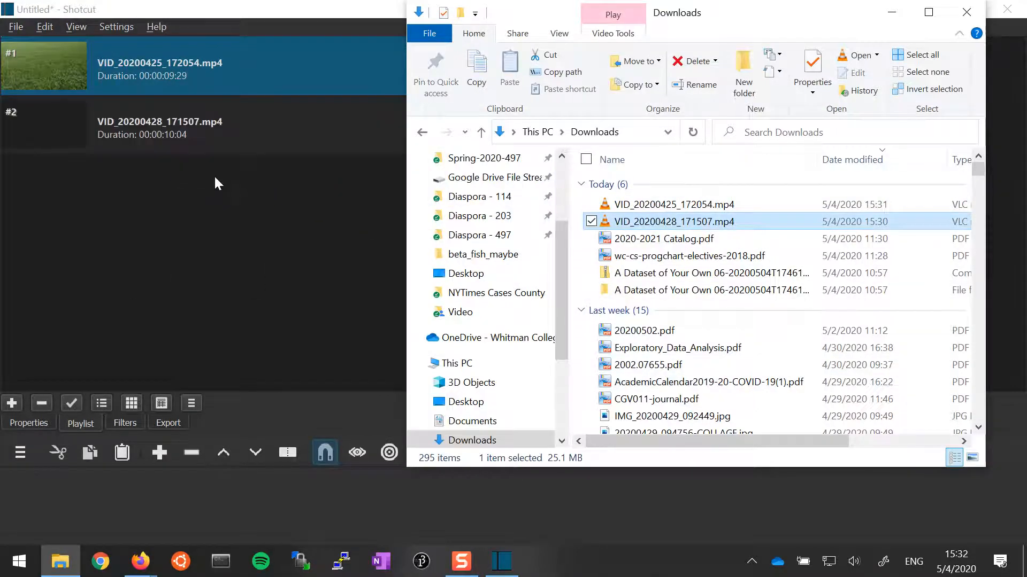
- Preview the grass field and river clips from the playlist in turn, ending with the grass field clip paused
left_click(229, 170)
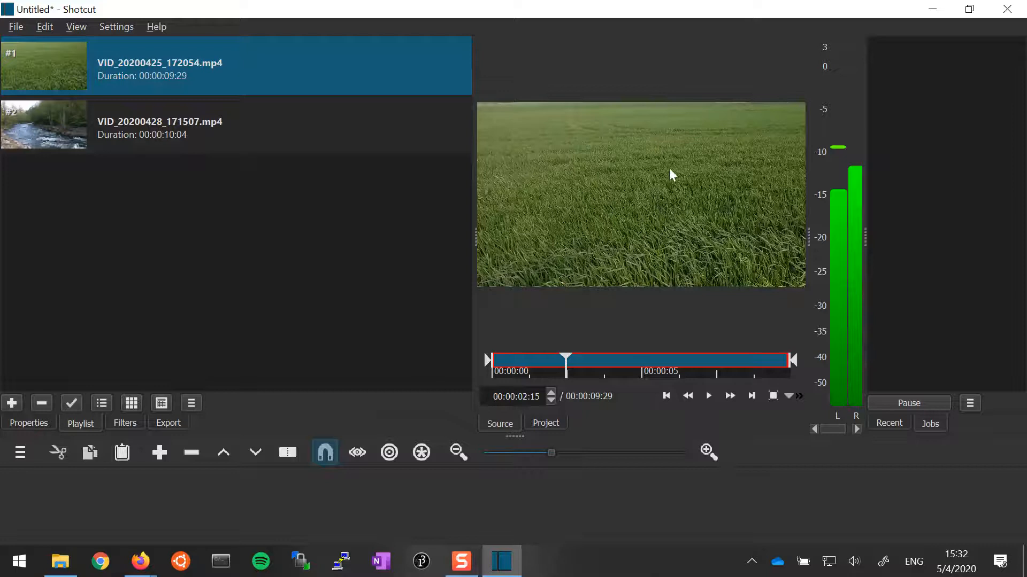
left_click(148, 135)
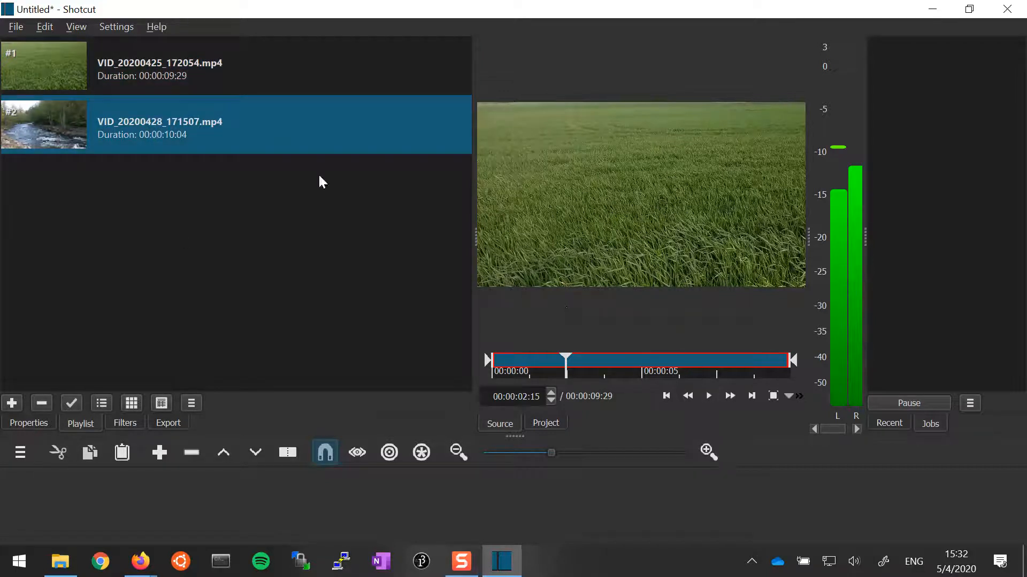
double_click(235, 122)
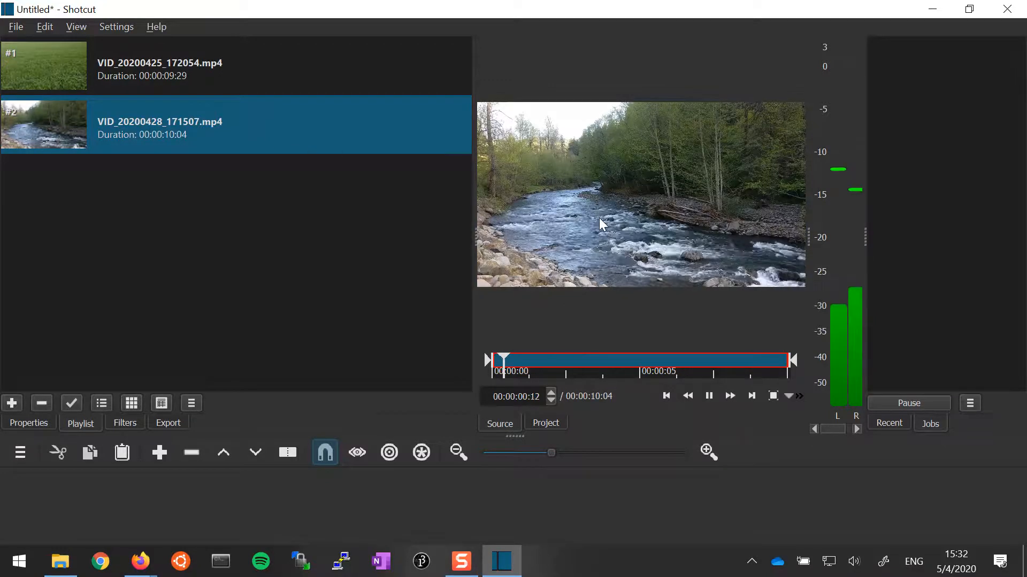
double_click(174, 73)
double_click(180, 137)
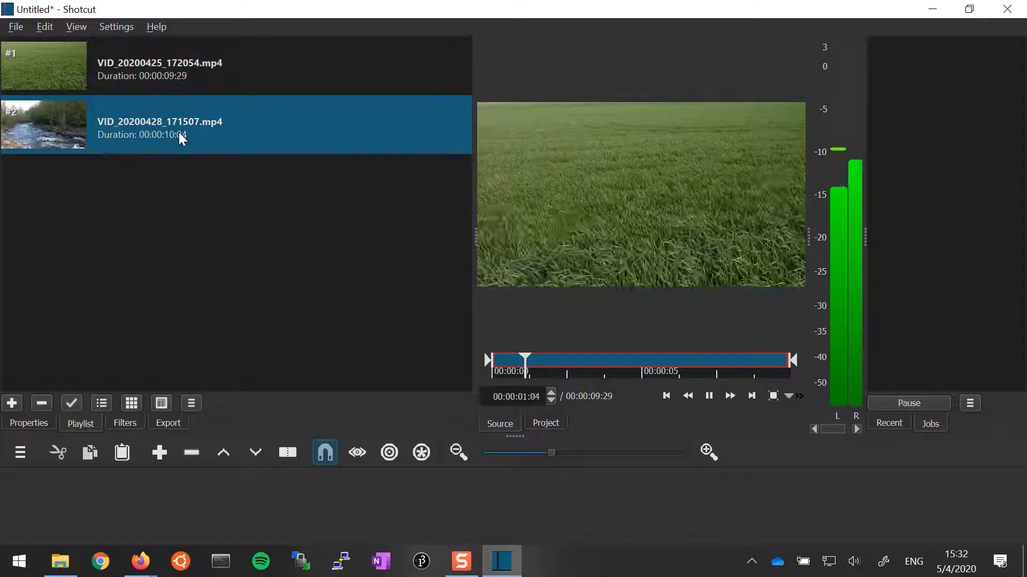
double_click(176, 58)
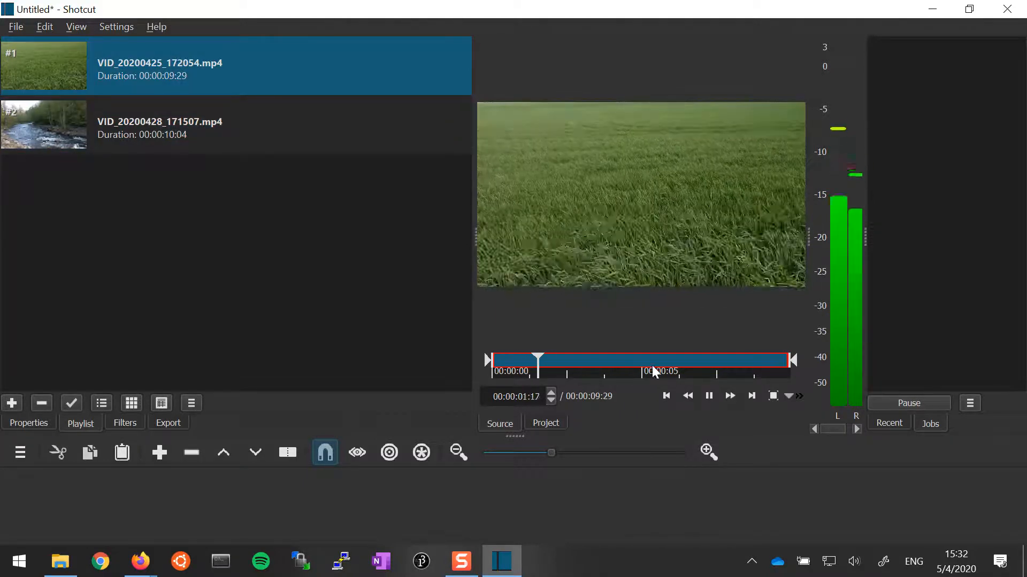
left_click(706, 397)
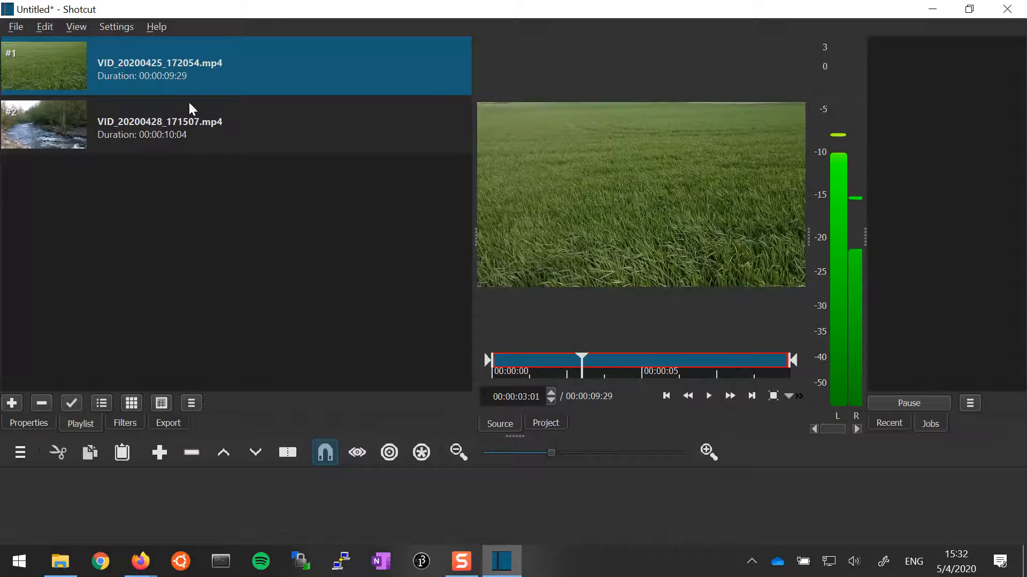
- Place VID_20200425_172054.mp4 from the playlist at the start of video track V1 in the timeline
left_click_drag(185, 66, 256, 505)
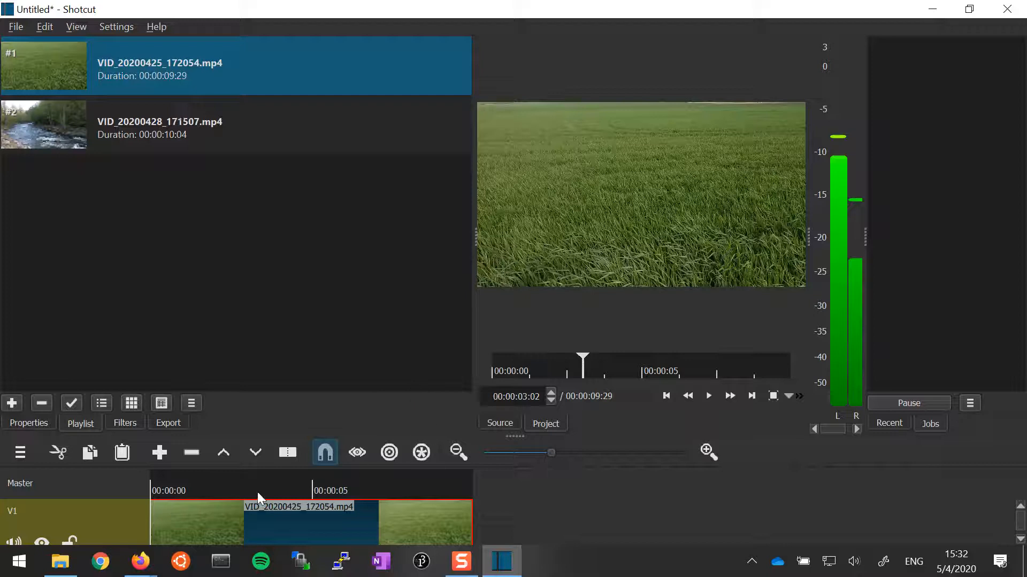
- Scrub the playhead back and forth through the grass field clip in the timeline to examine its frames at different times
left_click(171, 488)
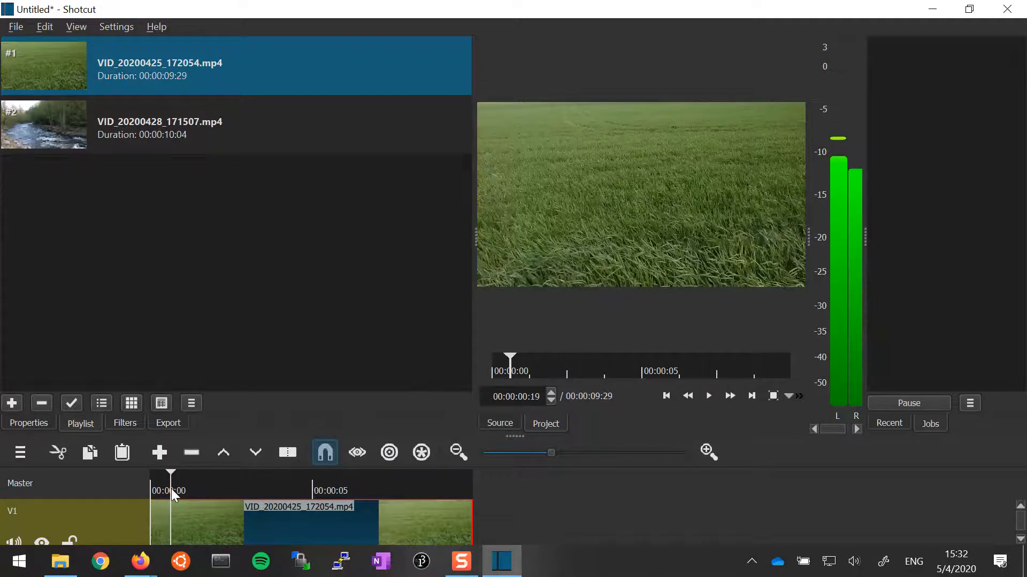
left_click(191, 489)
left_click(225, 482)
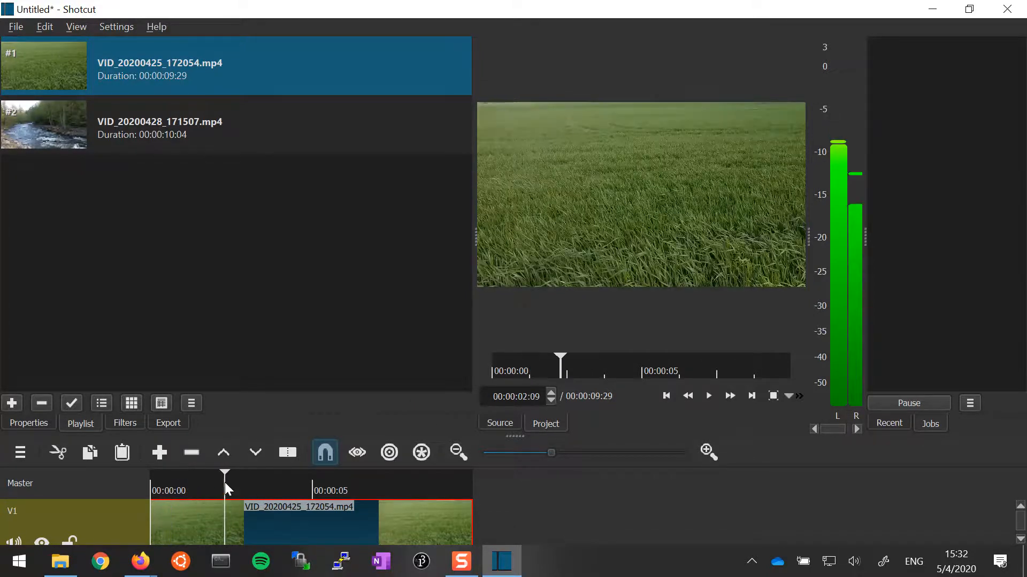
left_click(258, 478)
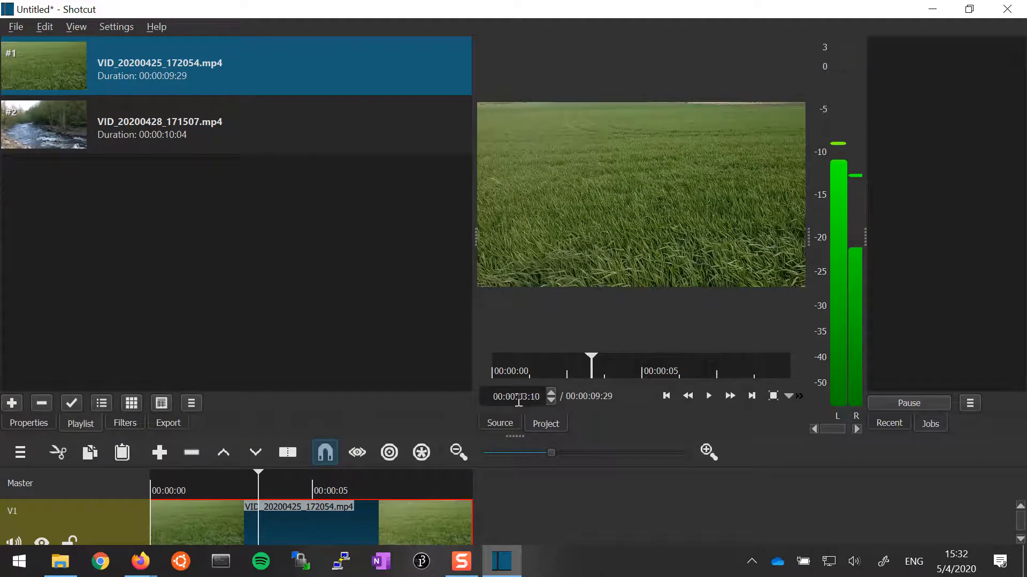
left_click(320, 489)
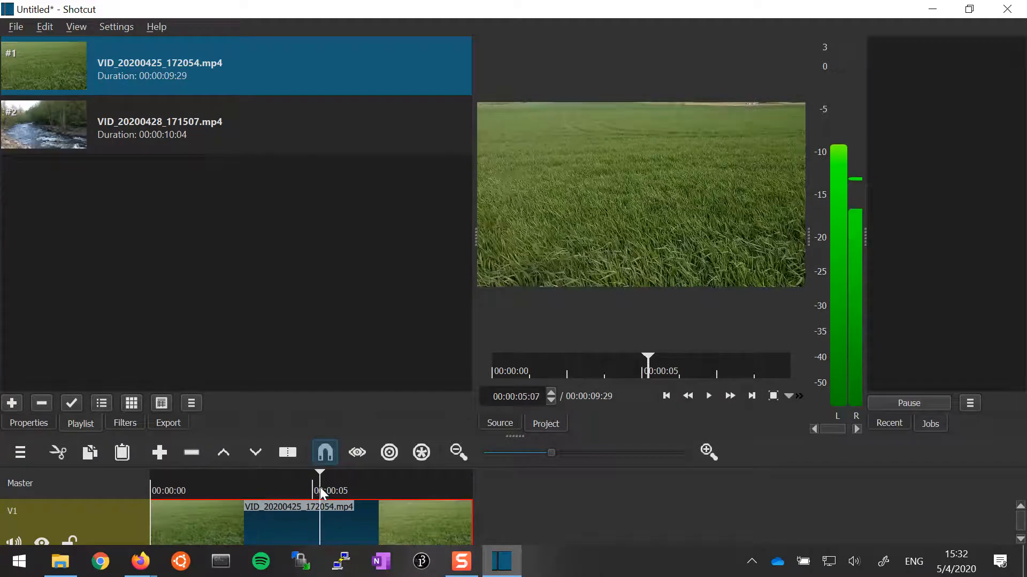
left_click(374, 489)
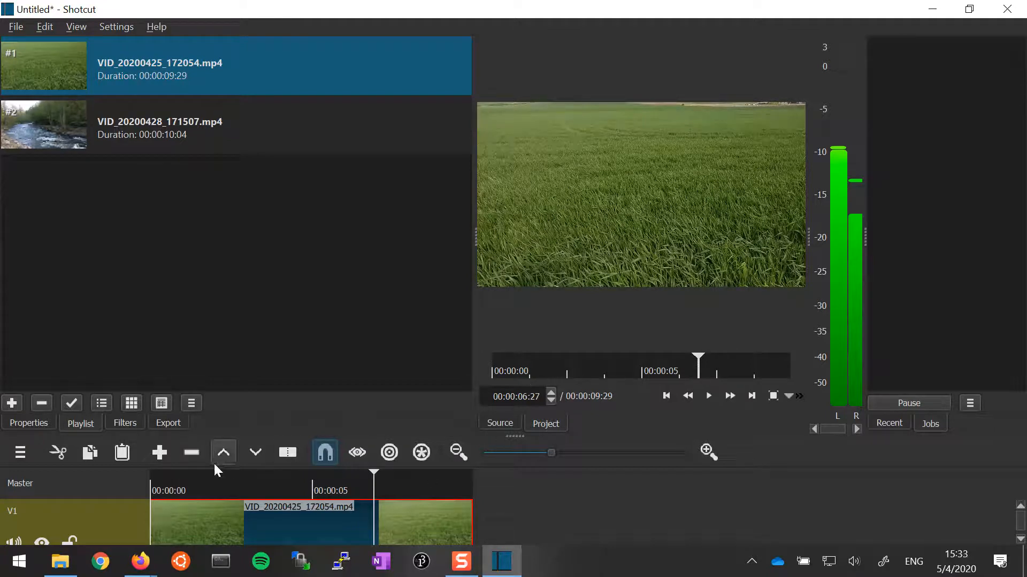
left_click(187, 484)
left_click(419, 494)
left_click(348, 483)
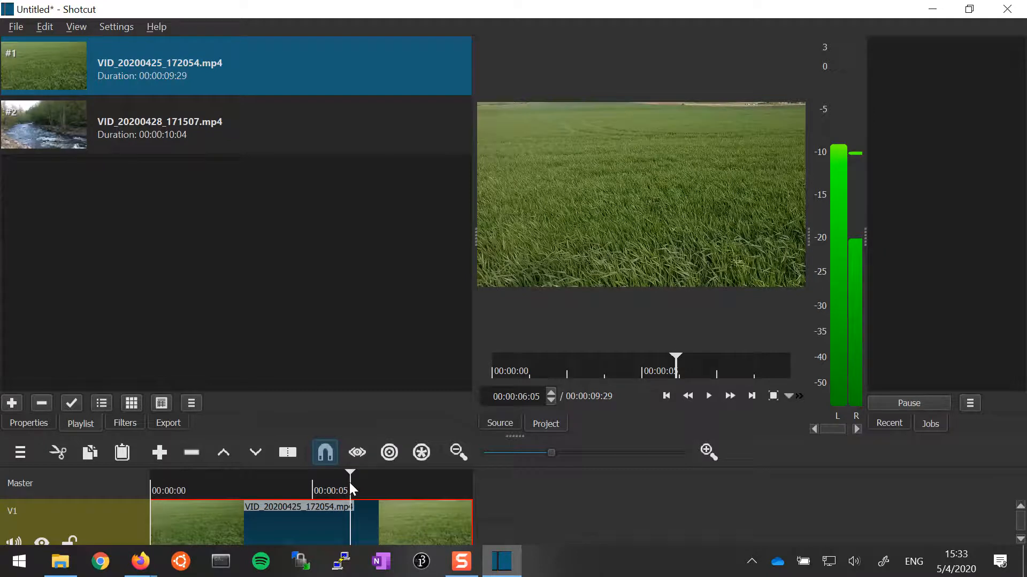
left_click(219, 492)
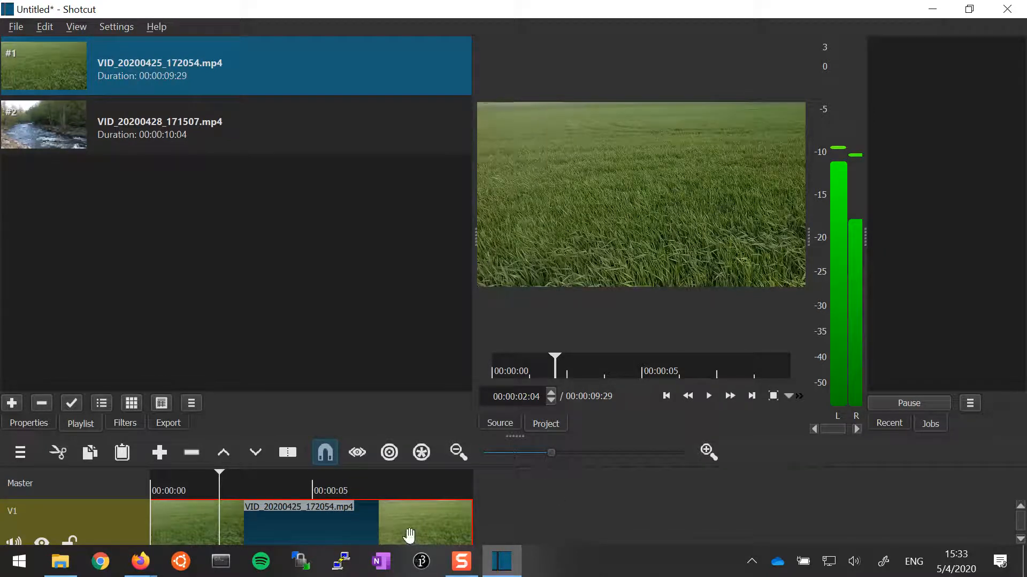
- Add VID_20200428_171507.mp4 to track V1 and move it directly against the end of the grass field clip, leaving no gap
left_click(16, 541)
left_click(13, 539)
left_click_drag(142, 124, 630, 516)
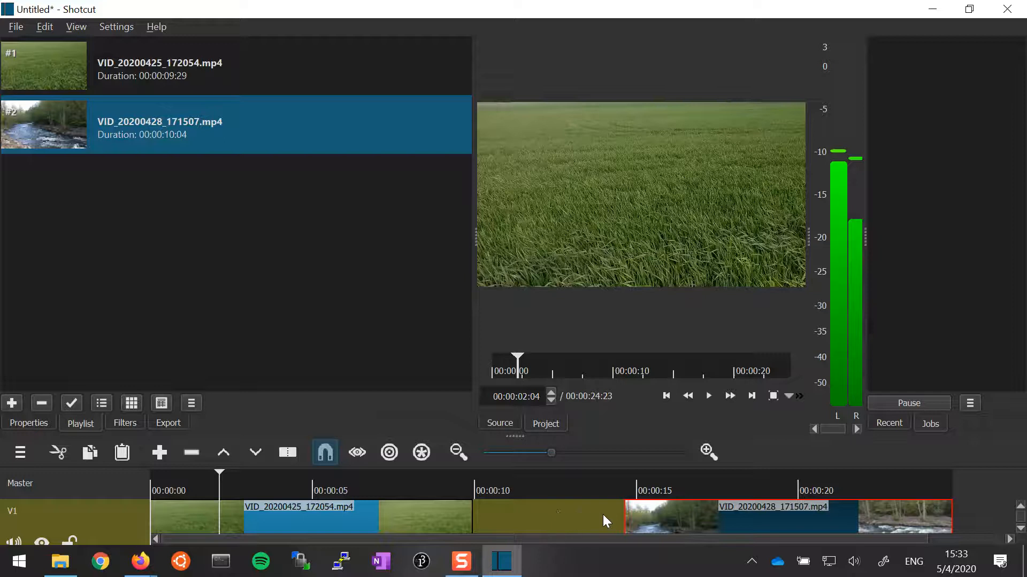
left_click_drag(663, 514, 545, 496)
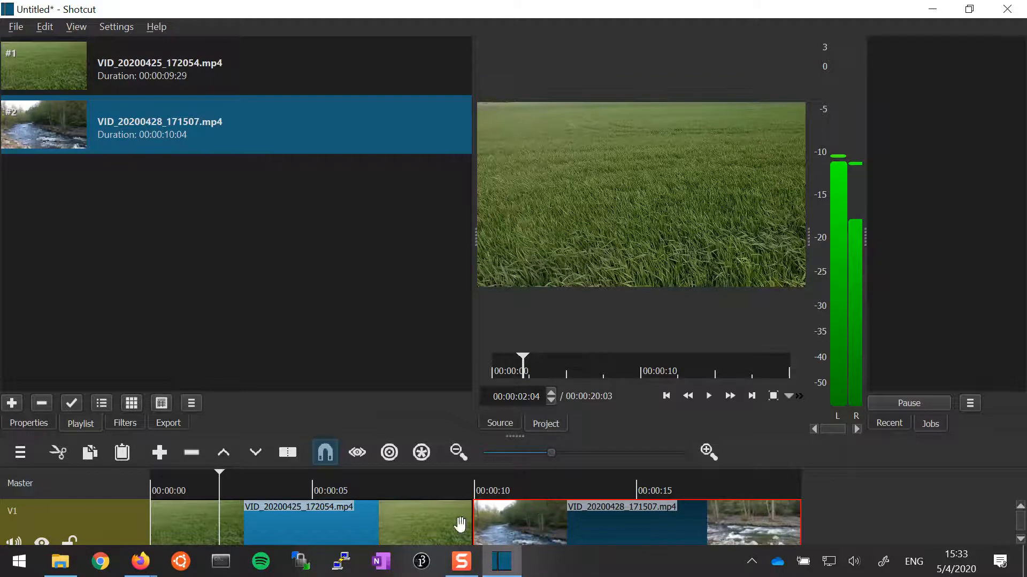
- Play the timeline twice from shortly before the cut to check the change from the grass field clip to the river clip
left_click(458, 486)
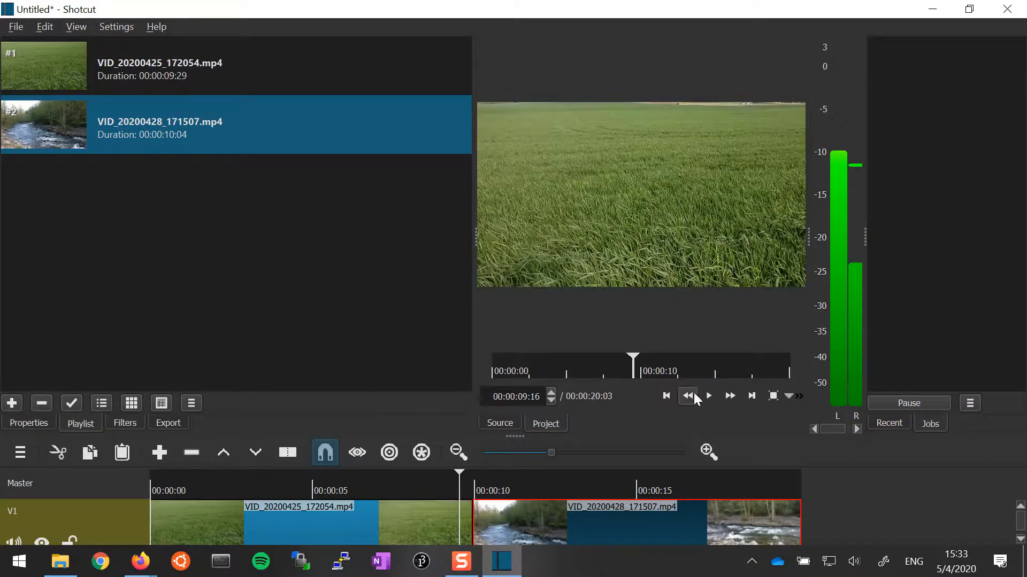
left_click(709, 394)
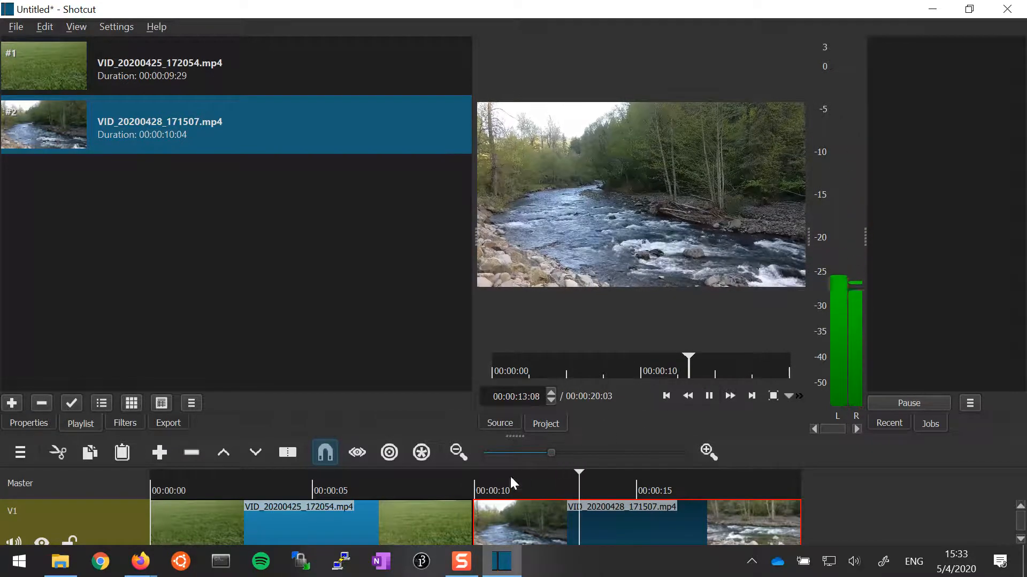
left_click(706, 395)
left_click(423, 479)
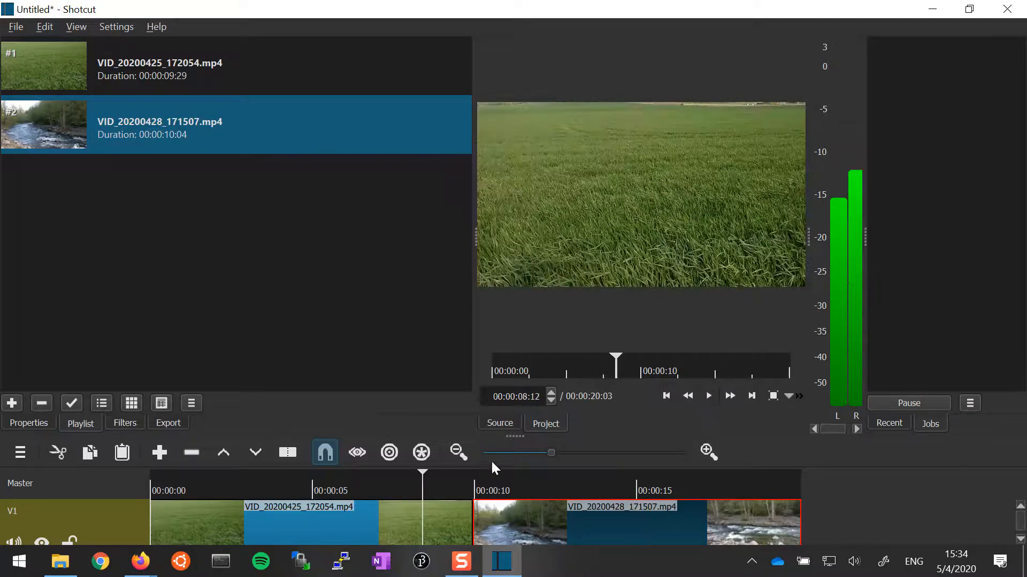
left_click(707, 398)
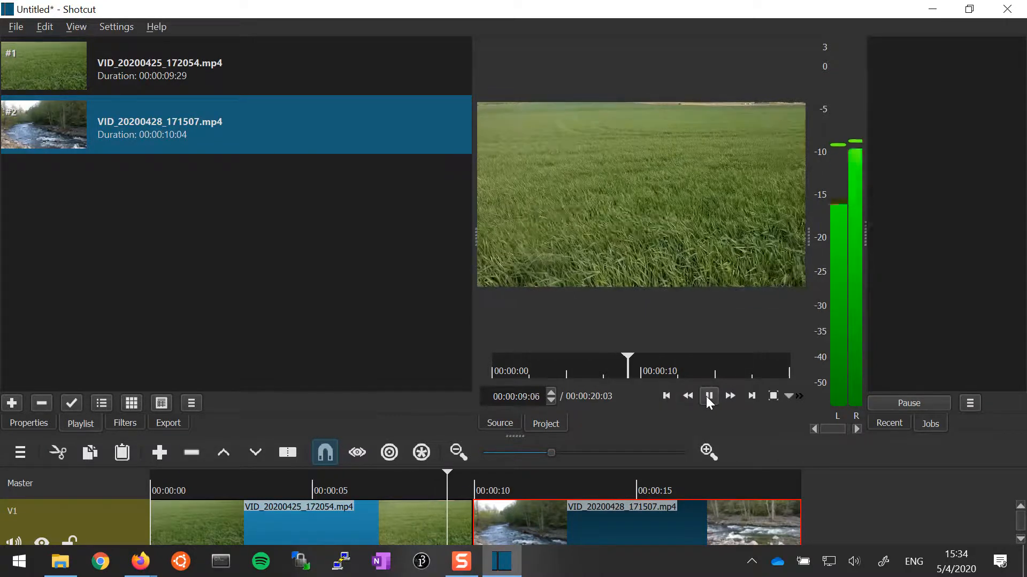
left_click(708, 396)
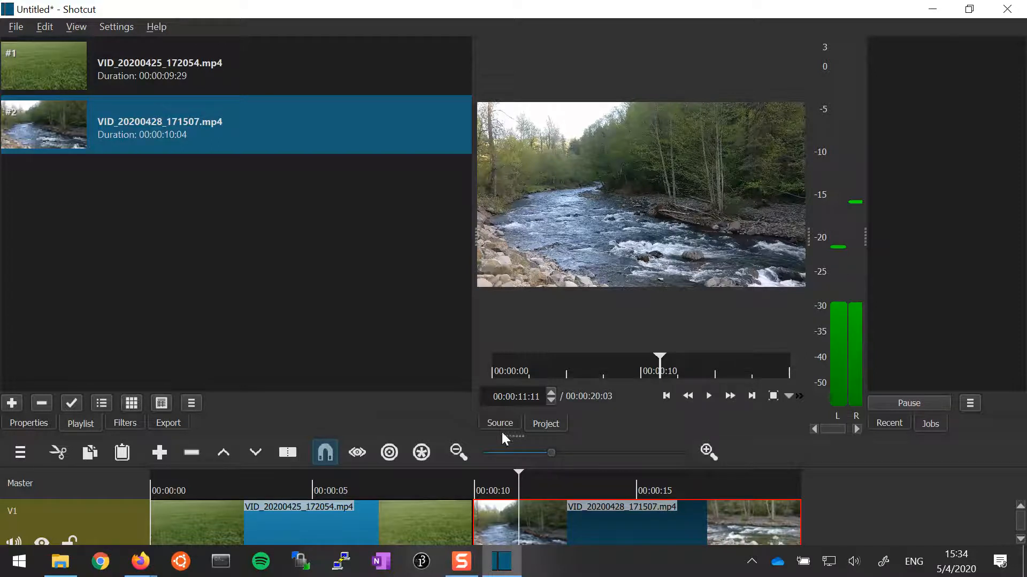
- Apply the Fade In Video and Fade Out Video filters to the grass field clip in the timeline
left_click(336, 518)
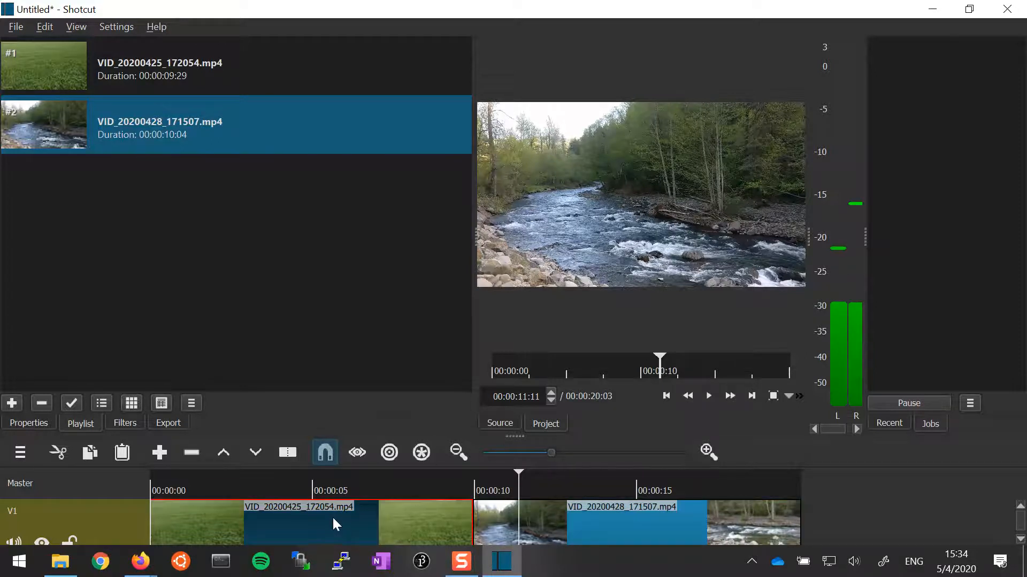
left_click(123, 425)
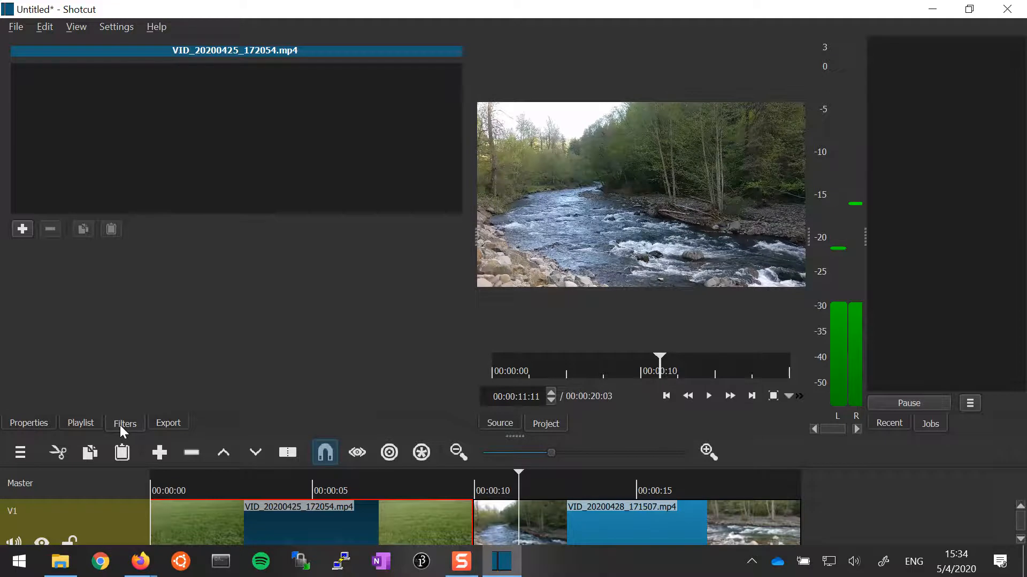
left_click(21, 230)
scroll(21, 235, "down", 3)
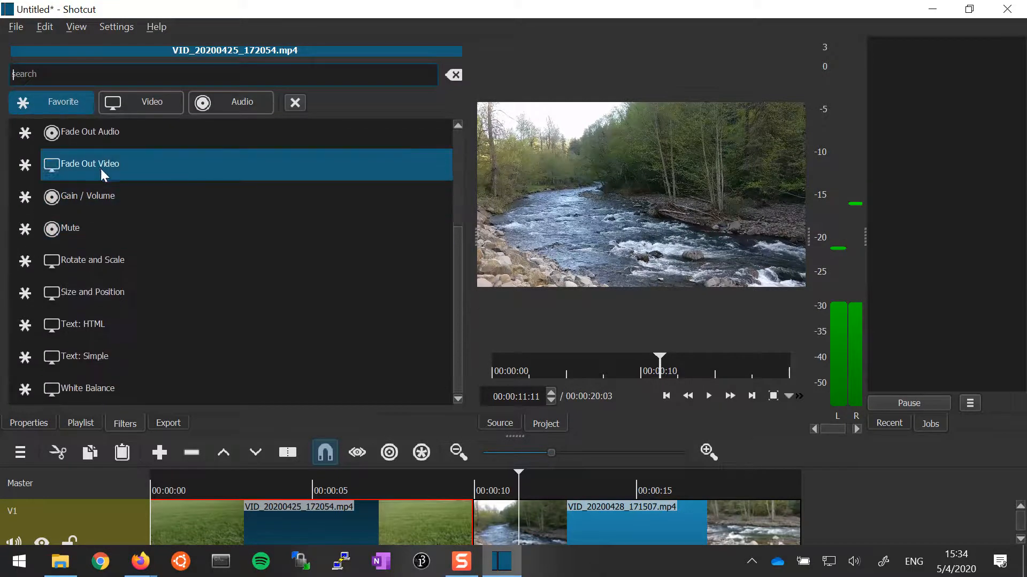
scroll(102, 170, "up", 2)
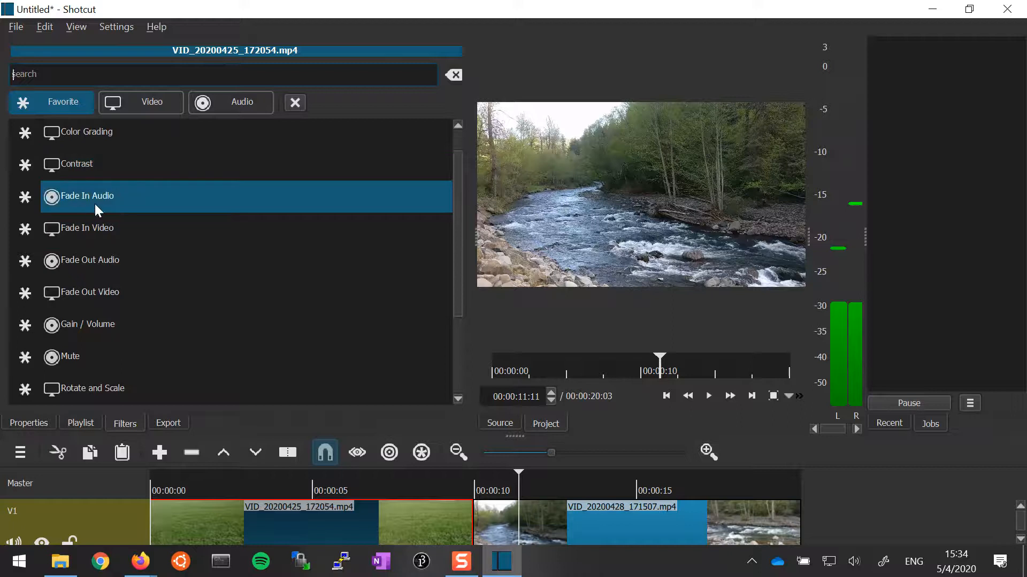
left_click(110, 226)
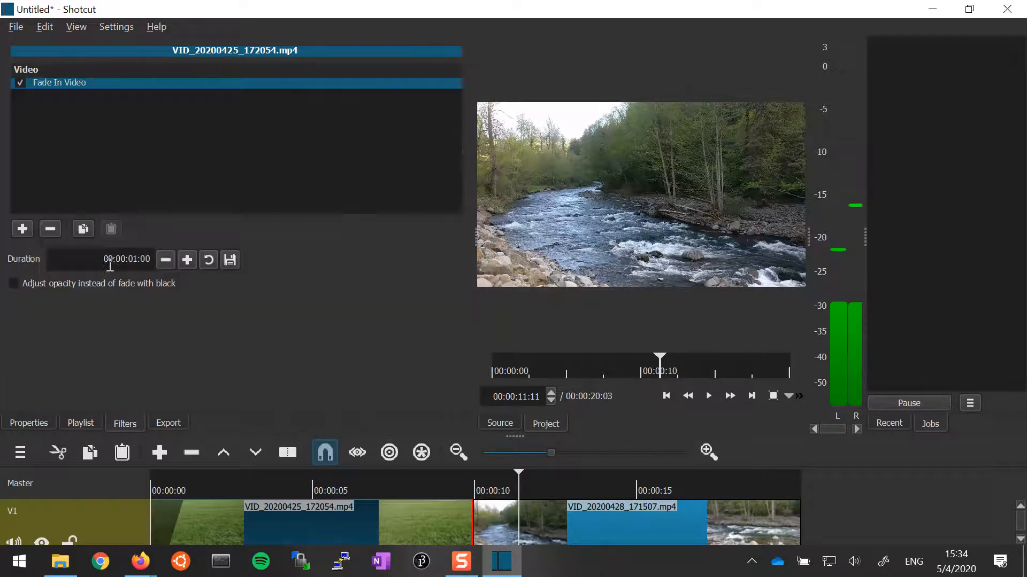
left_click(22, 229)
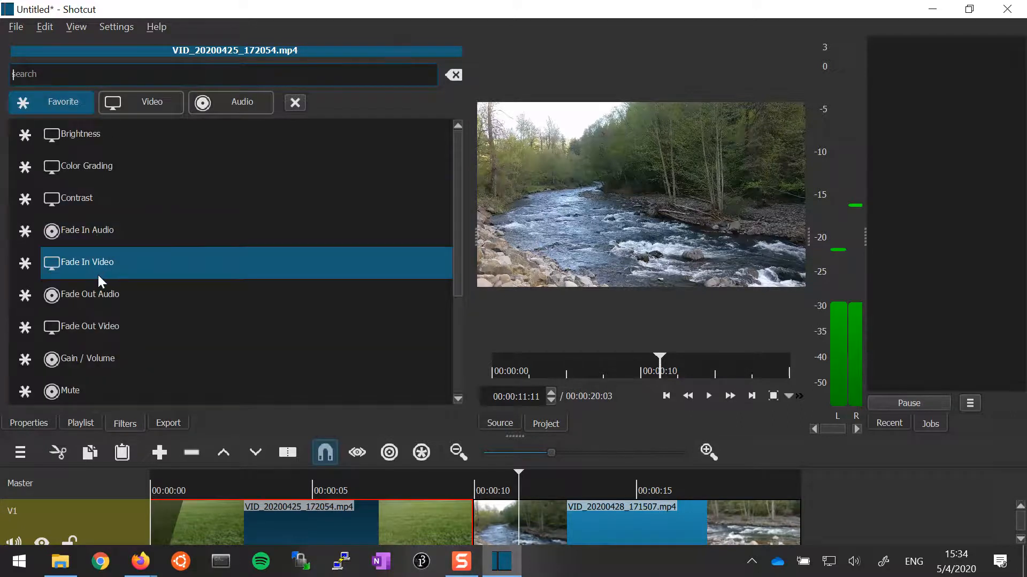
left_click(92, 327)
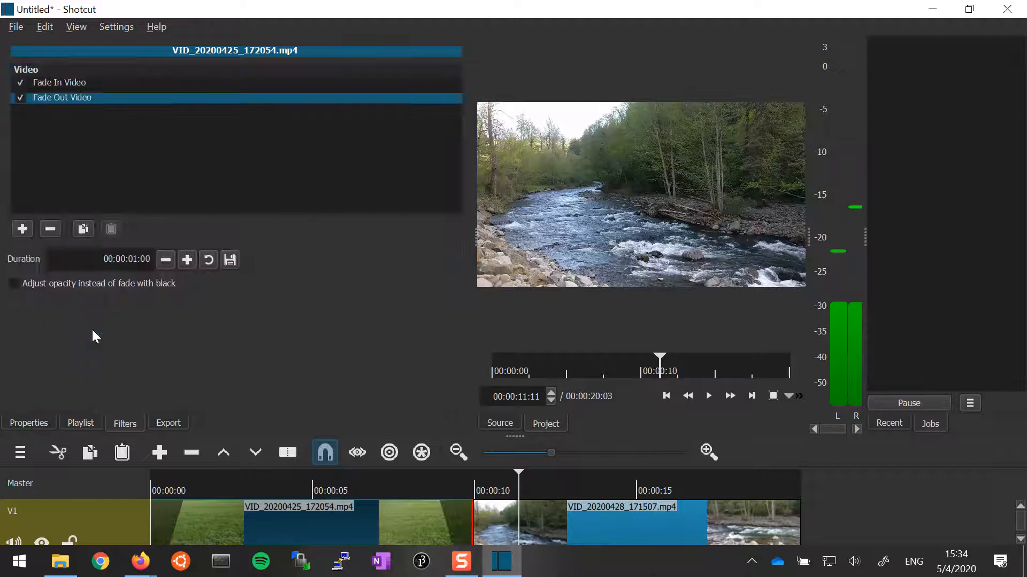
- Apply the Fade In Audio and Fade Out Audio filters to the grass field clip
left_click(21, 229)
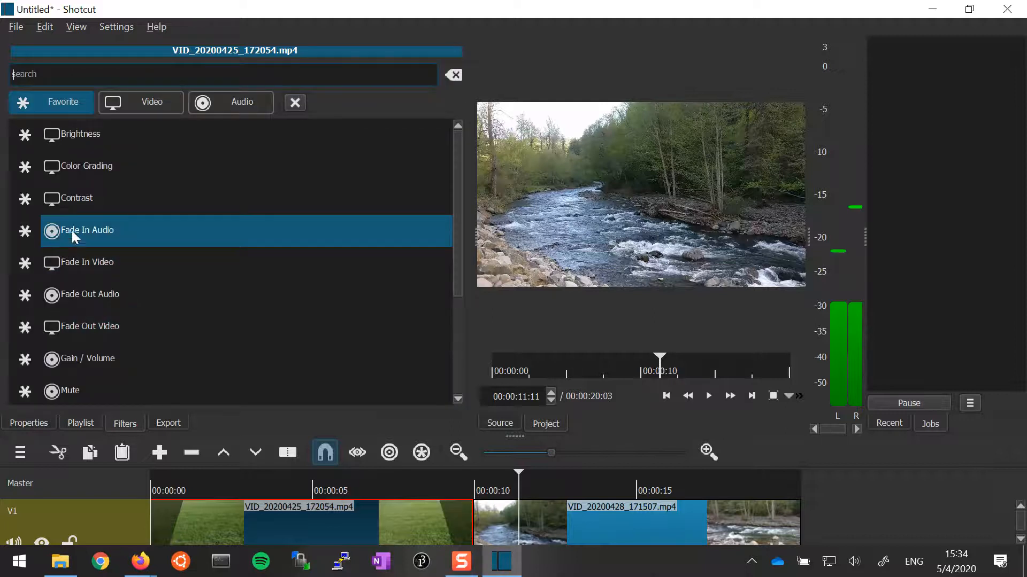
left_click(71, 235)
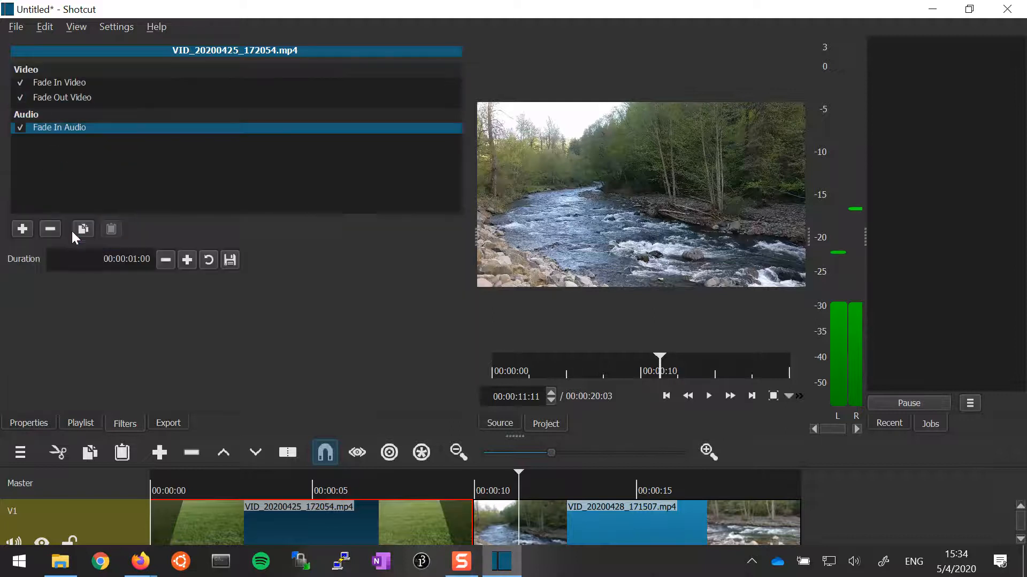
left_click(23, 229)
left_click(101, 293)
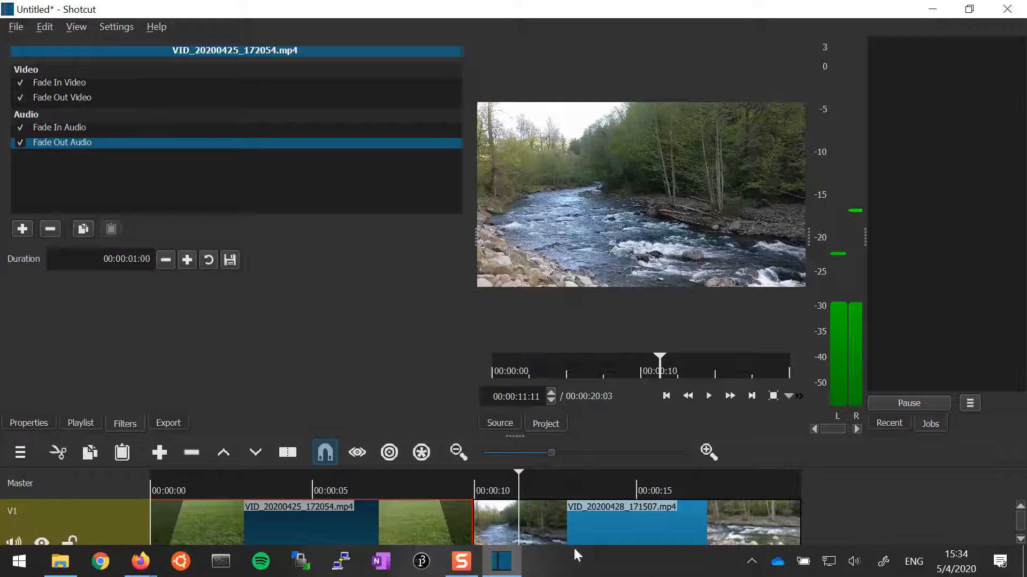
- Apply the Fade In Video and Fade In Audio filters to the river clip VID_20200428_171507.mp4 in the timeline
left_click(632, 515)
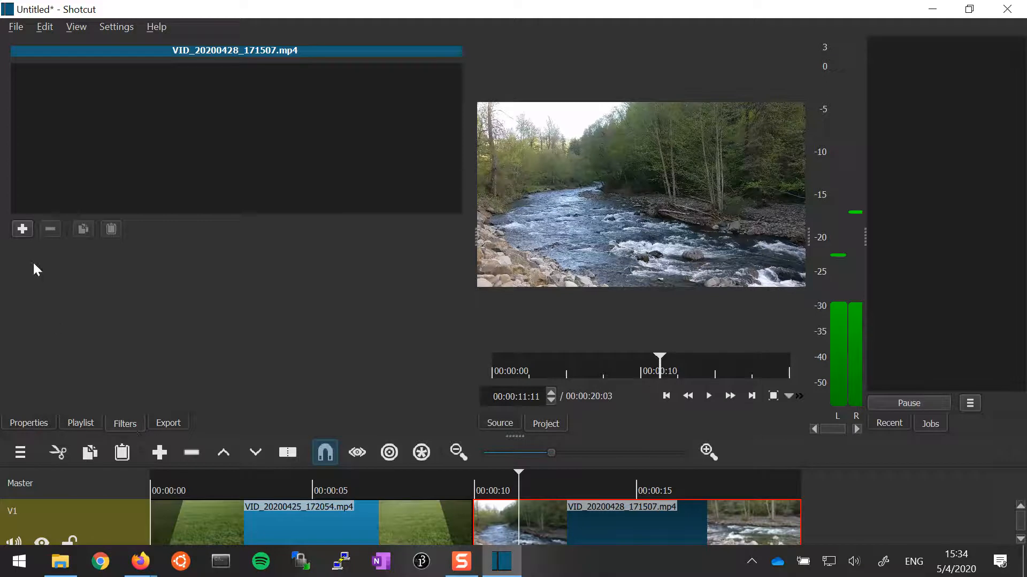
left_click(22, 229)
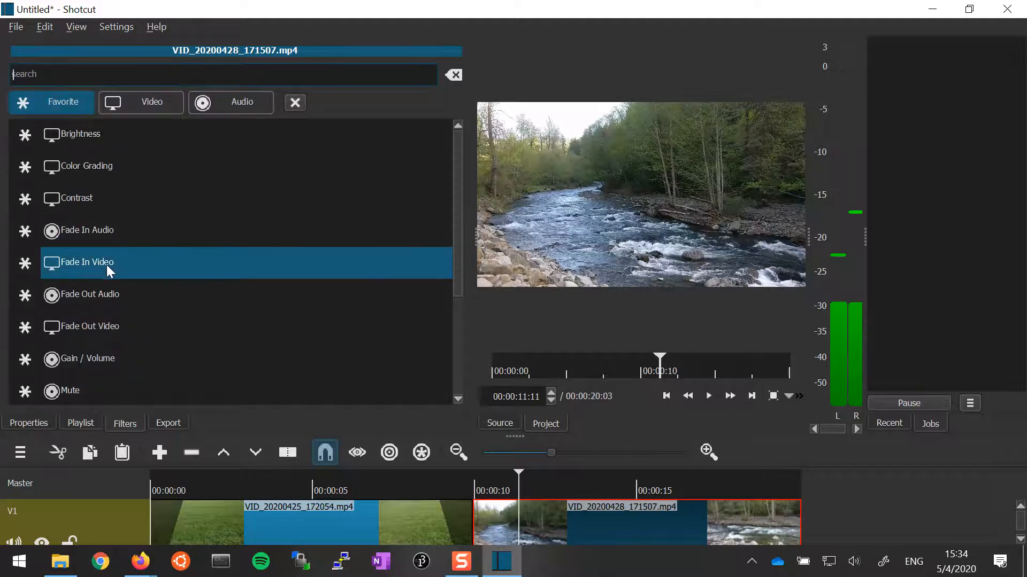
left_click(106, 264)
left_click(21, 229)
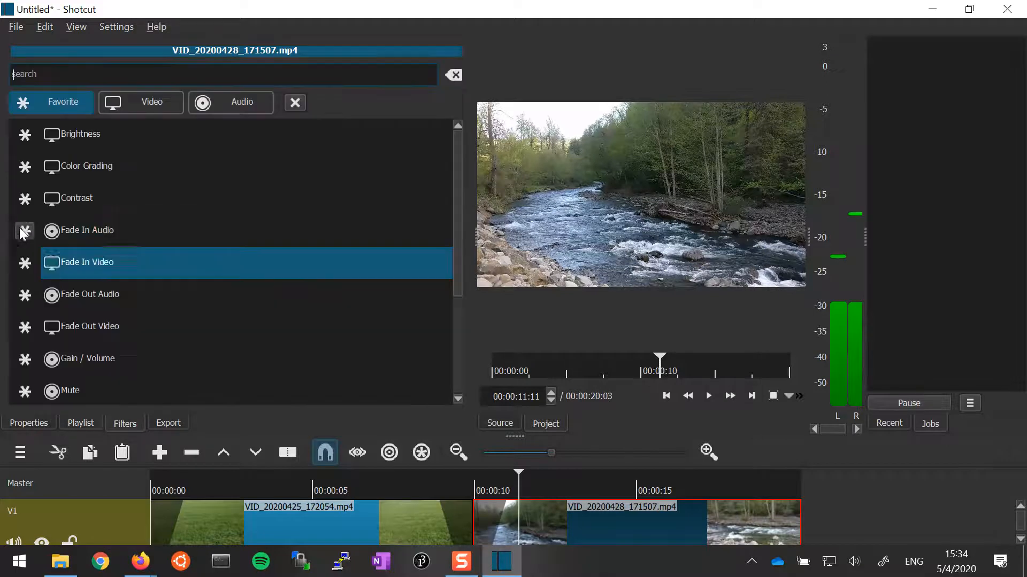
left_click(72, 233)
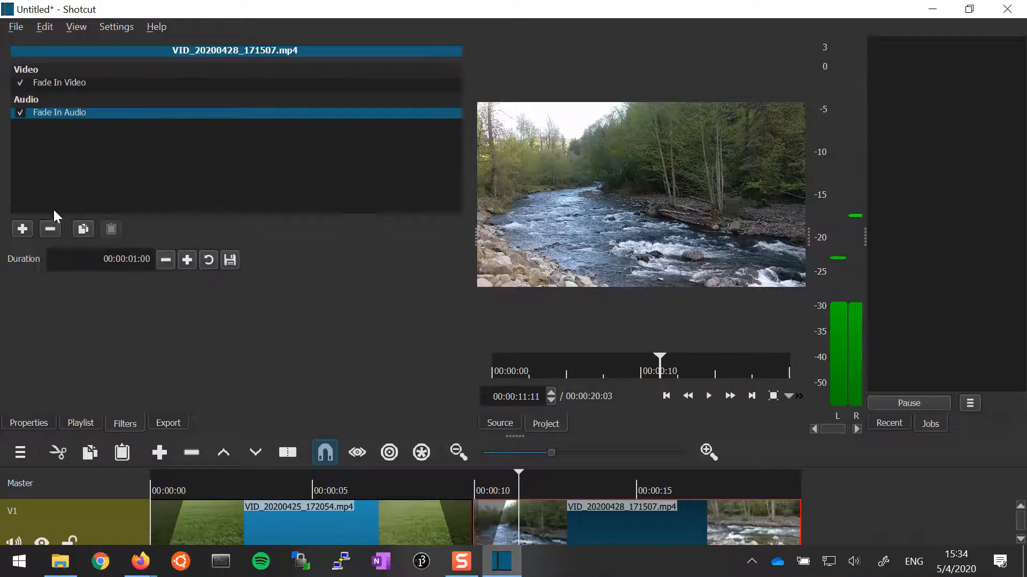
- Apply the Fade Out Video and Fade Out Audio filters to the river clip and play the timeline from about 8 seconds to the end
left_click(26, 228)
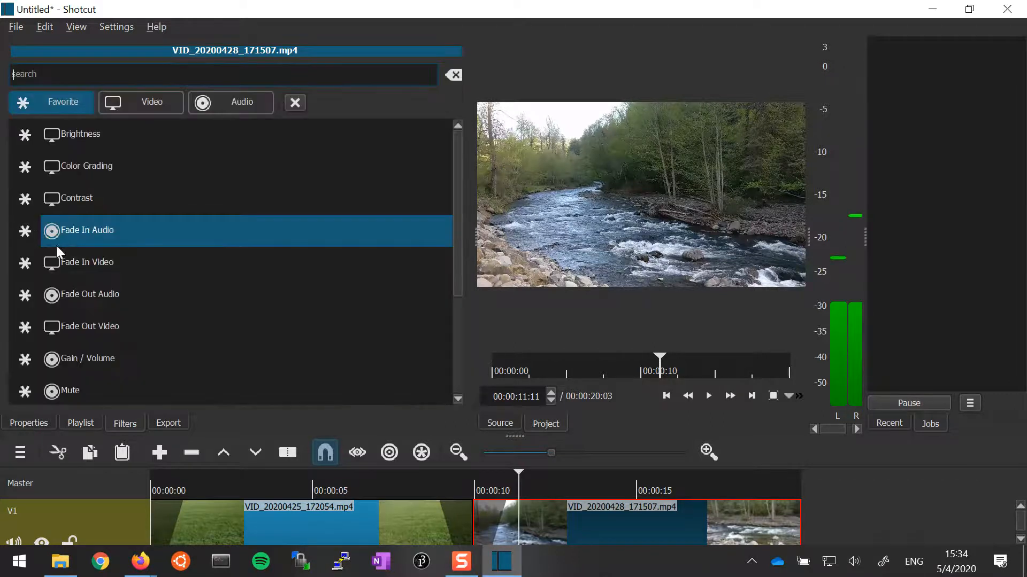
left_click(95, 325)
left_click(23, 228)
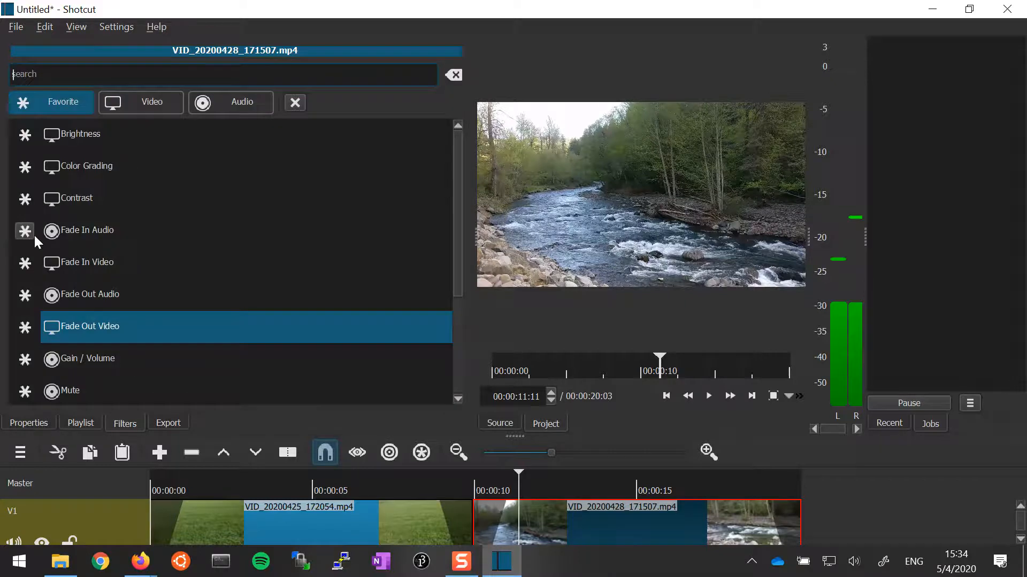
left_click(90, 302)
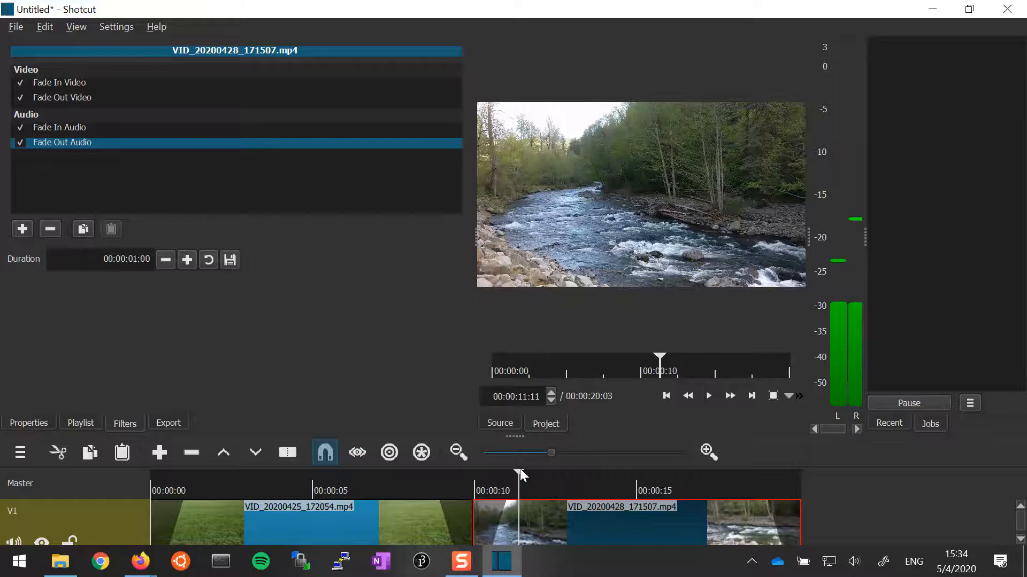
left_click(410, 475)
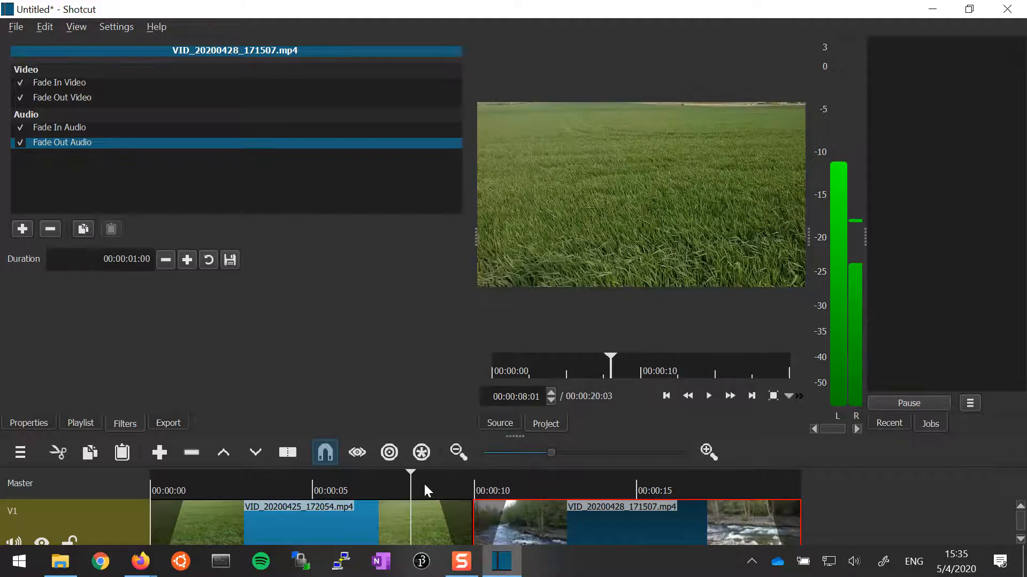
left_click(707, 396)
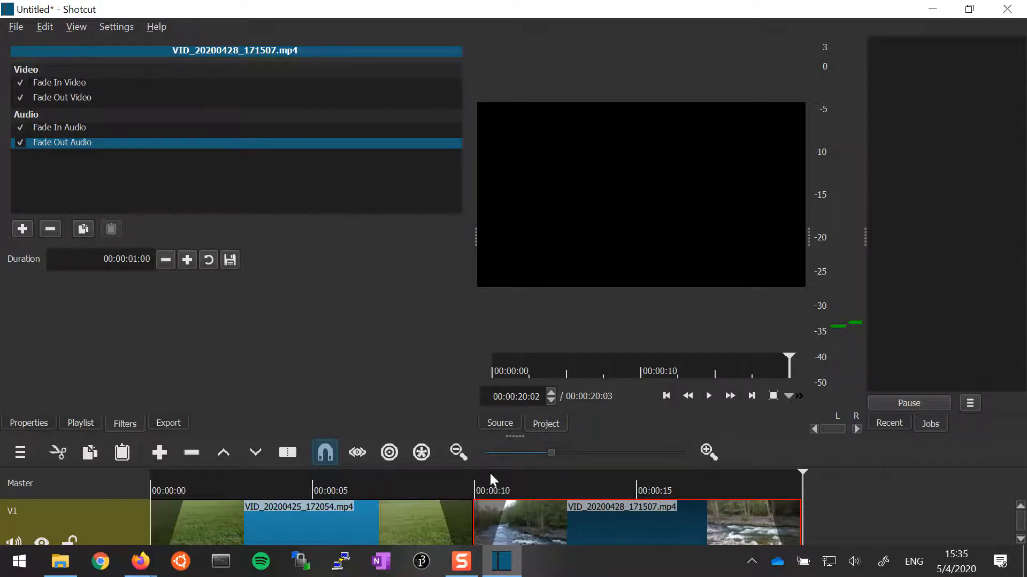
- Play through the river clip to find a cut point and split it at 00:00:13:14
left_click(520, 482)
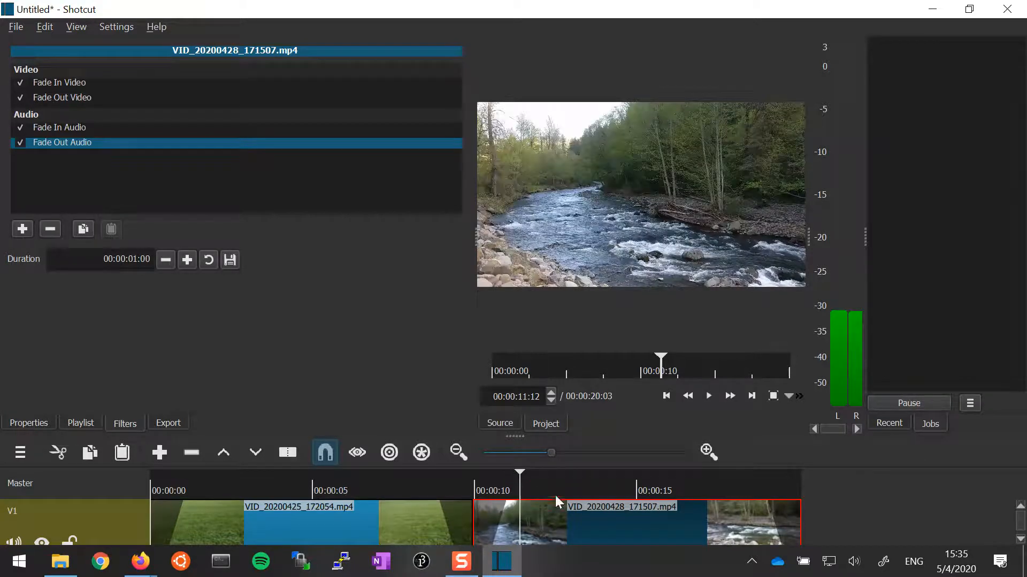
left_click(707, 399)
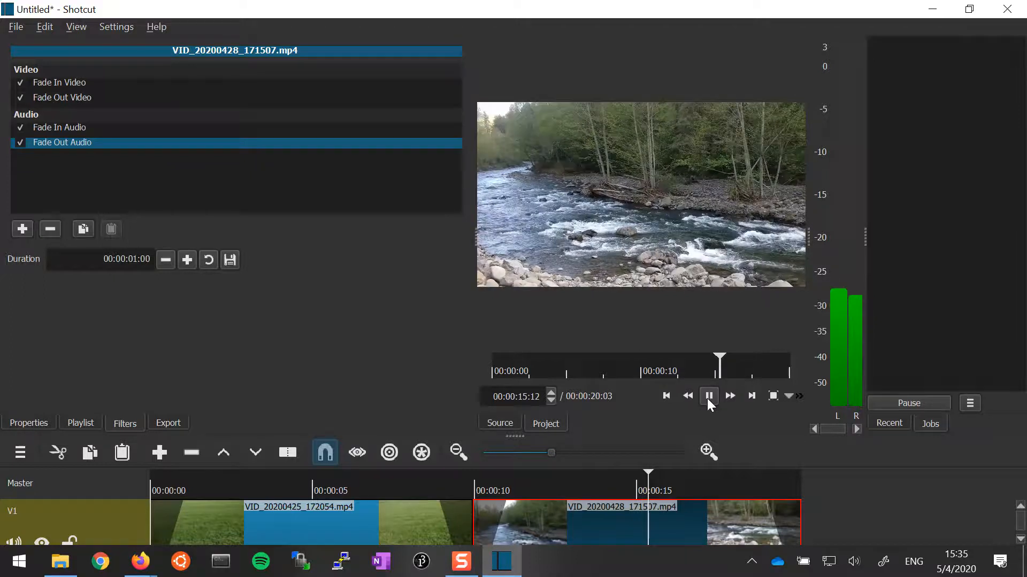
left_click(706, 397)
left_click_drag(752, 361, 662, 367)
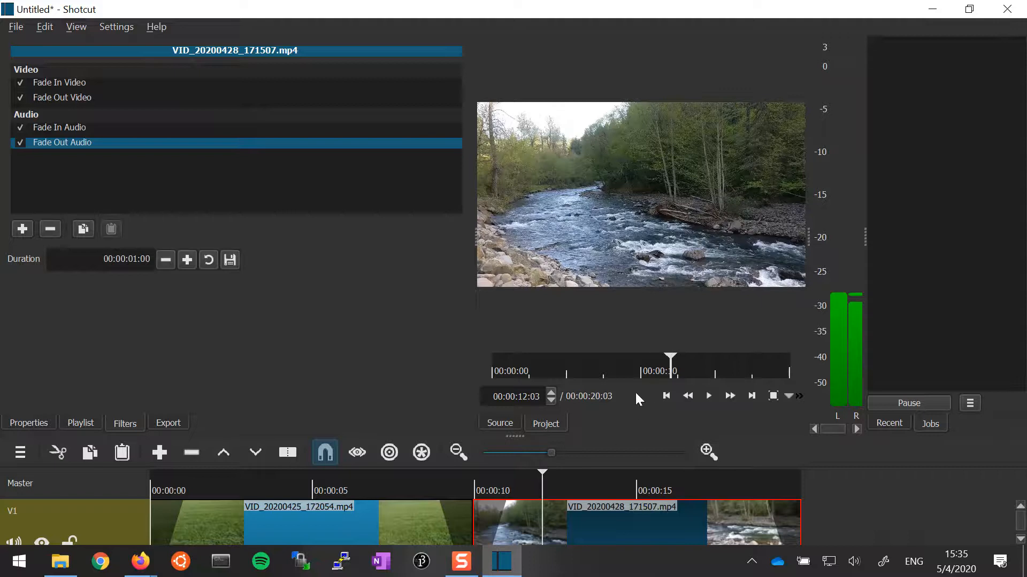
left_click(709, 396)
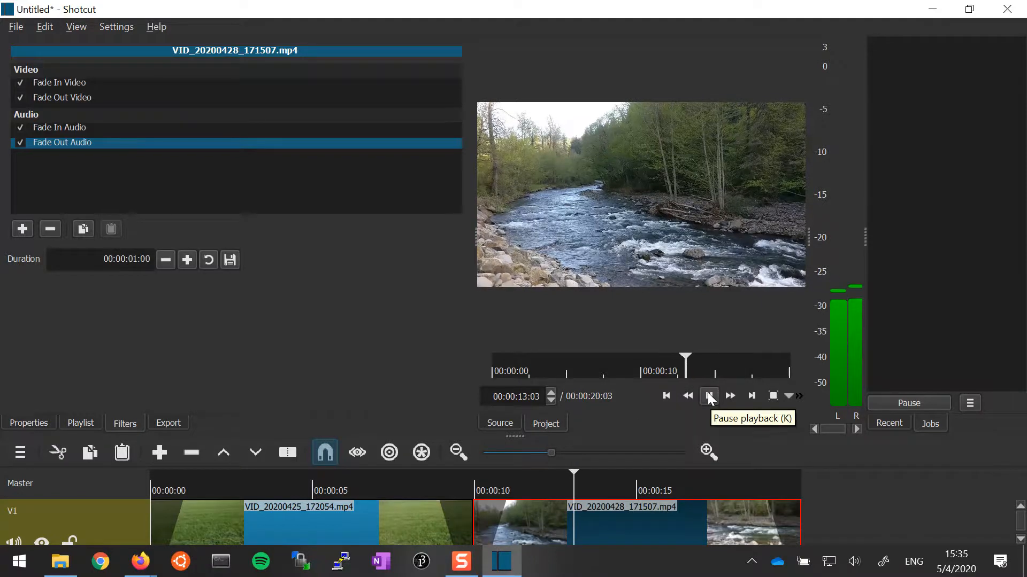
left_click(708, 393)
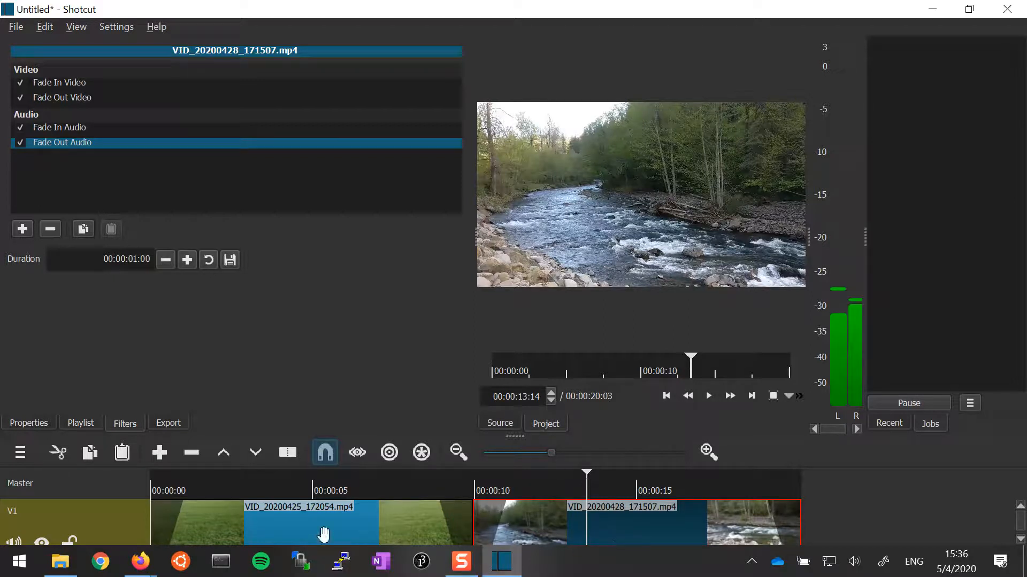
left_click(287, 453)
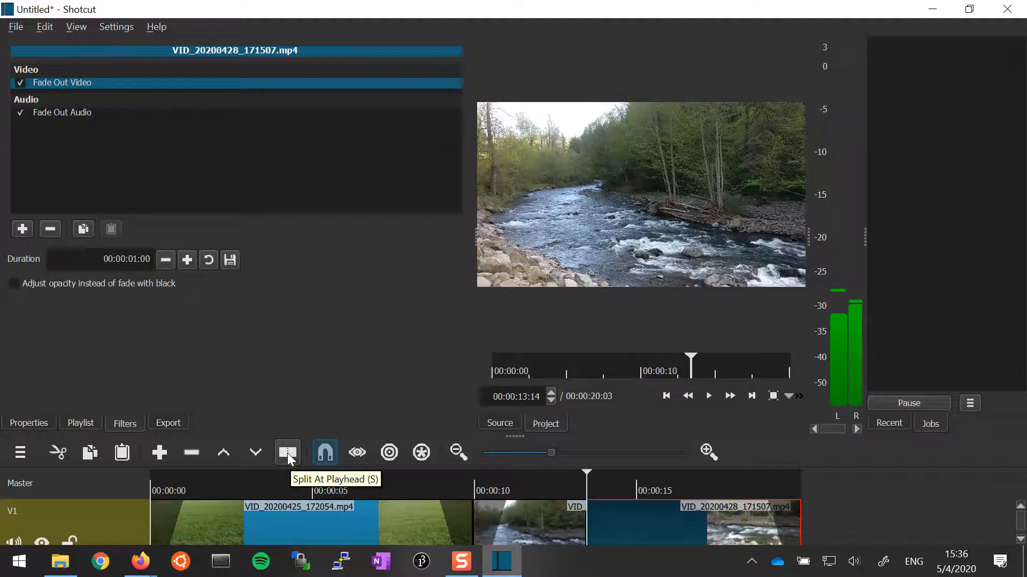
- Play the timeline from just before the new split in the river clip to check the transition between both parts
left_click_drag(587, 473, 576, 471)
left_click(707, 397)
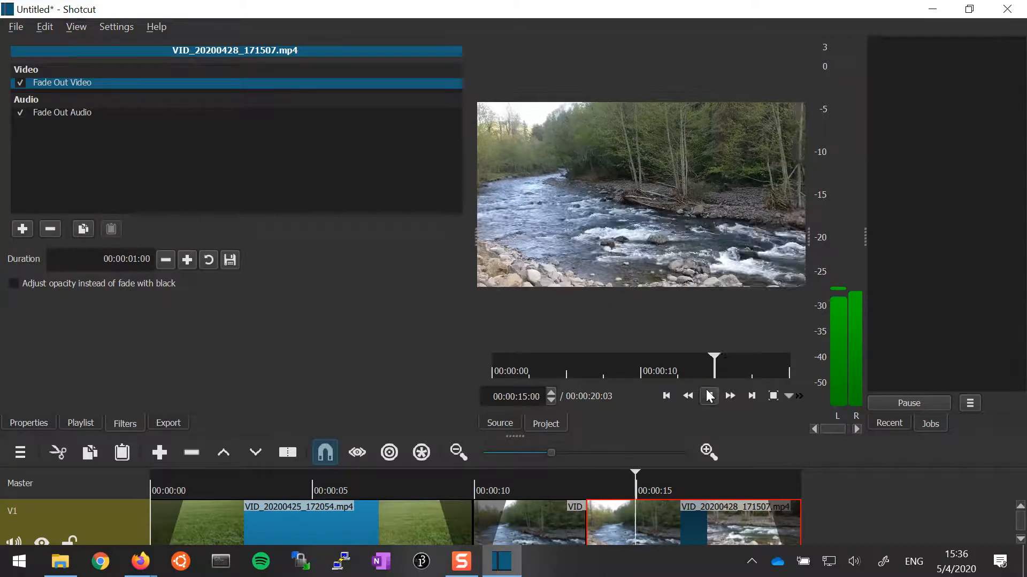
left_click(708, 395)
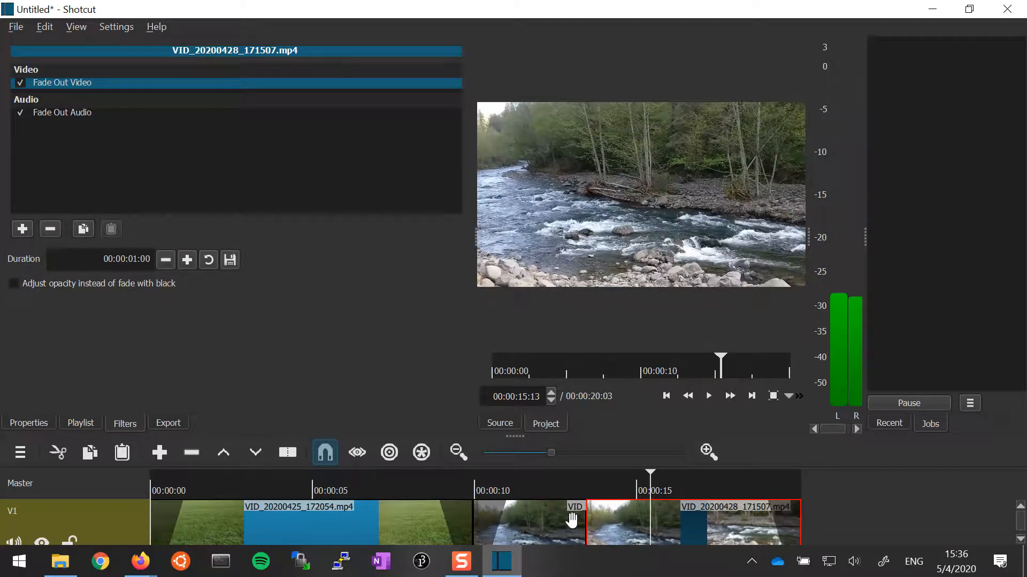
- Cut the second part of the split river clip from the timeline
right_click(625, 521)
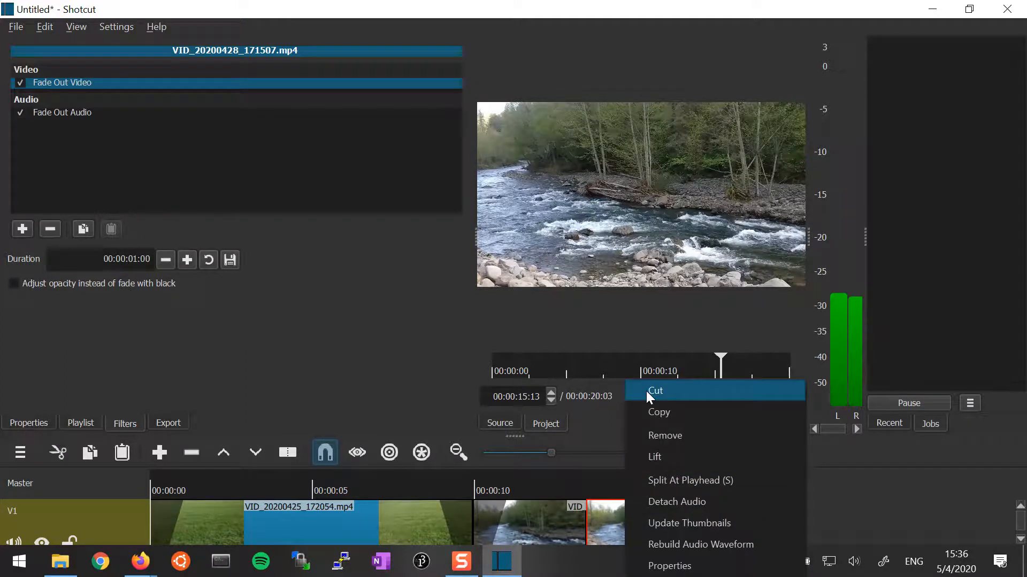
left_click(584, 526)
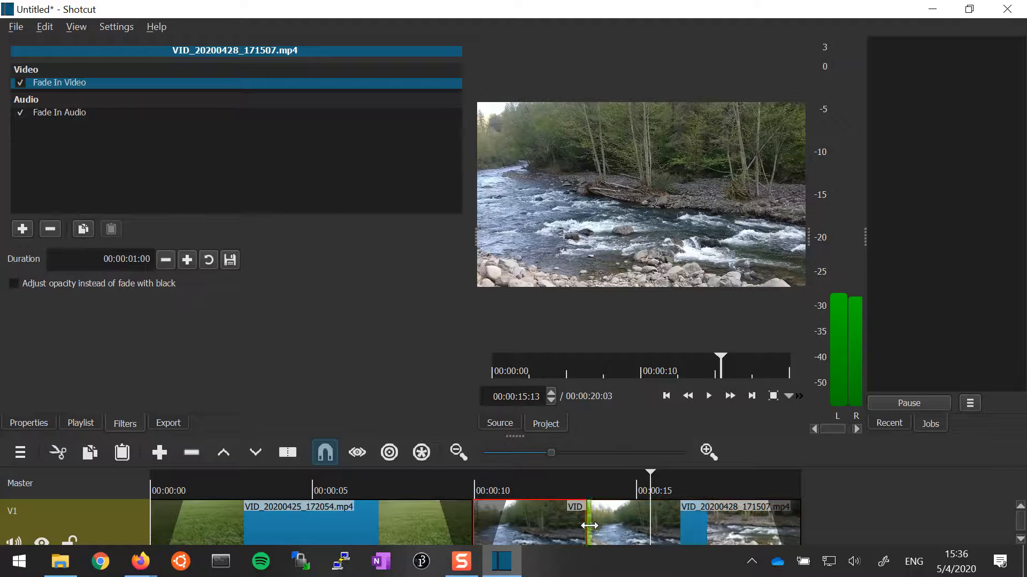
left_click(633, 519)
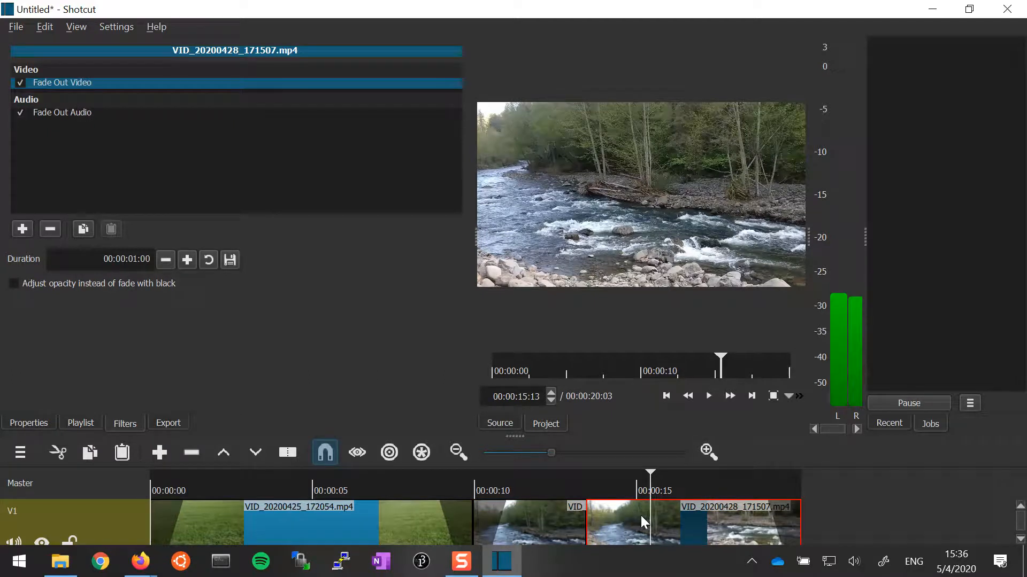
right_click(631, 515)
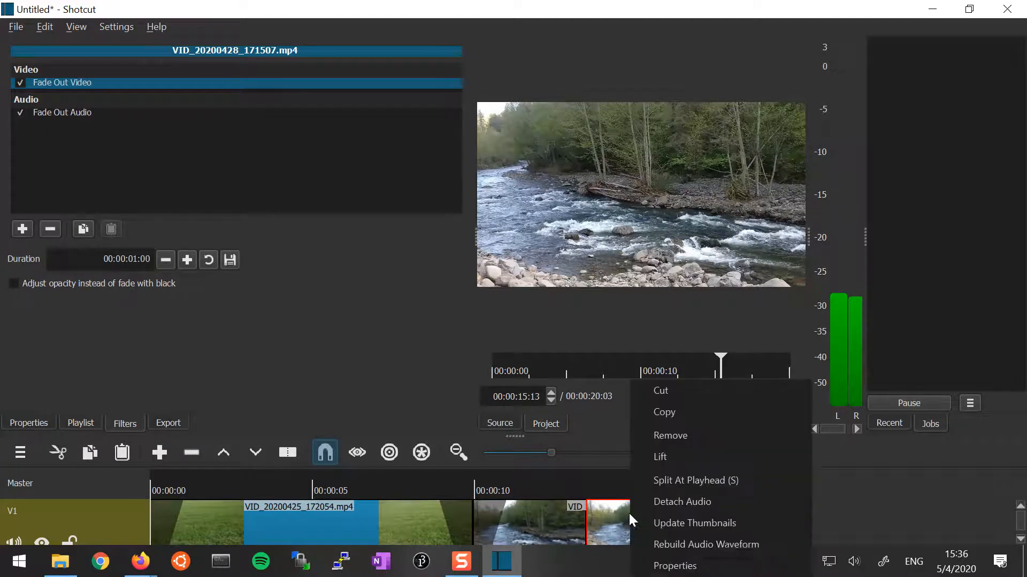
left_click(654, 394)
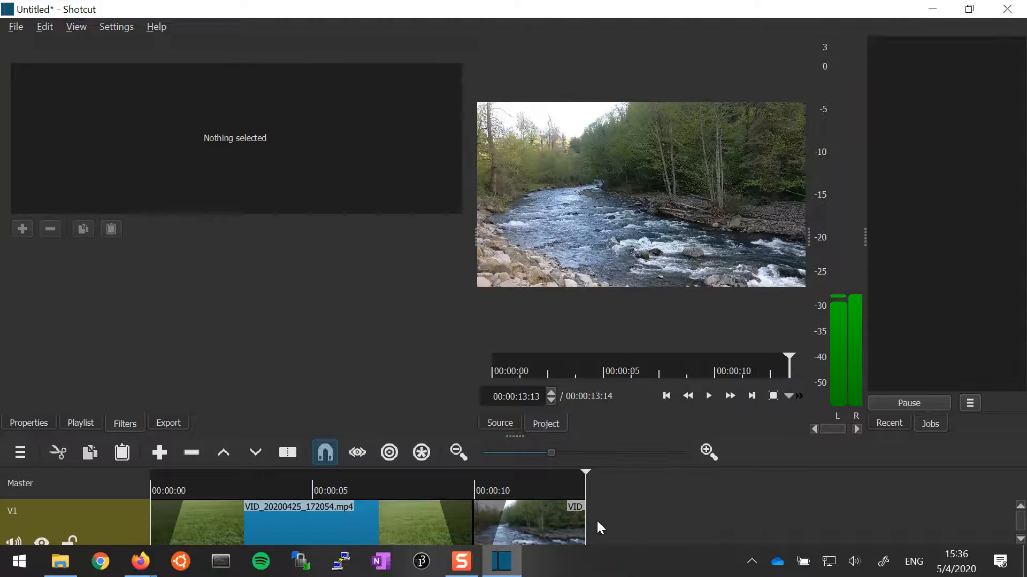
- Add the Fade Out Audio and Fade Out Video filters to the shortened river clip and play the timeline from 00:00:09:11 to the end
left_click(543, 530)
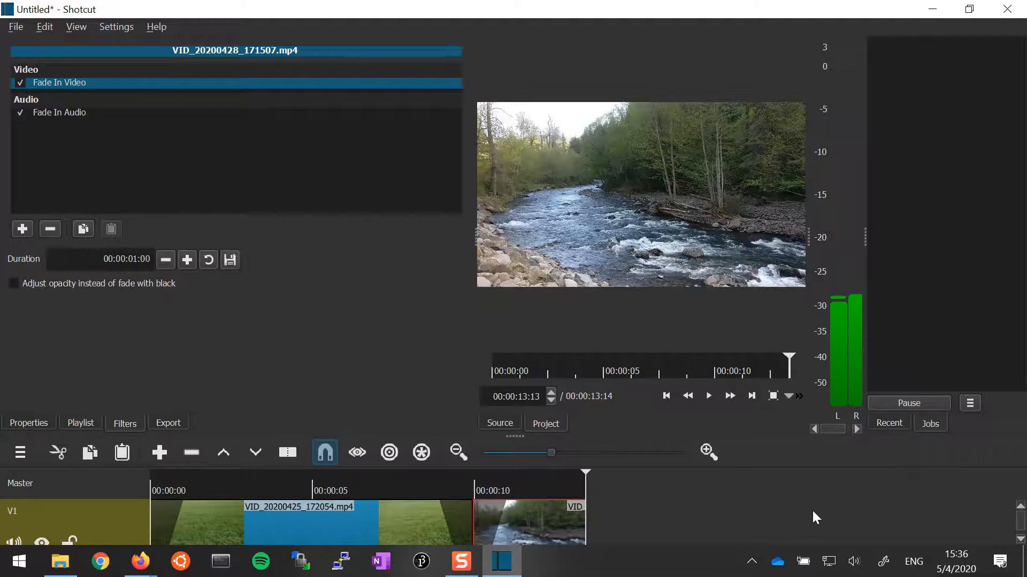
left_click(25, 233)
scroll(110, 300, "down", 1)
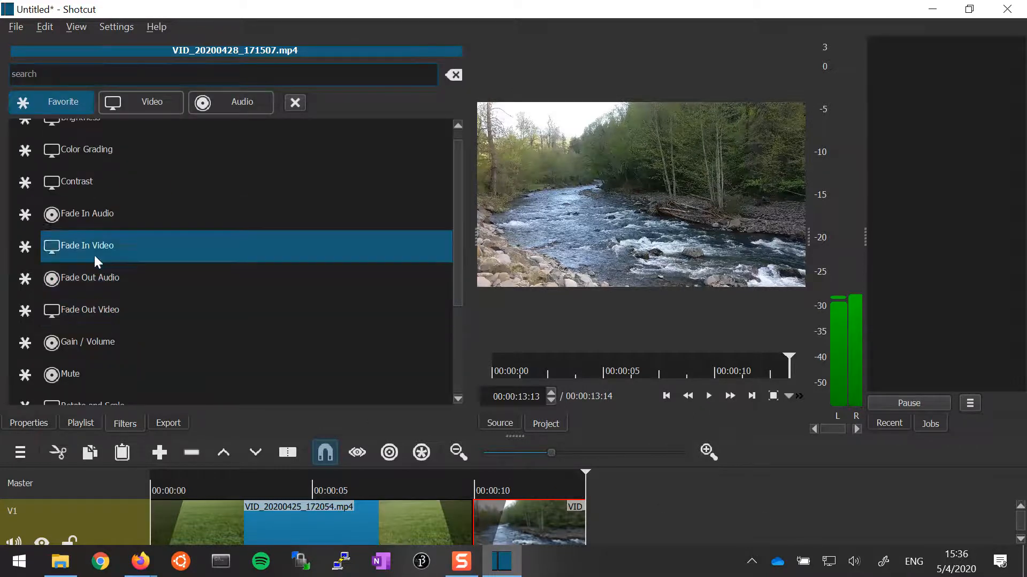
left_click(108, 280)
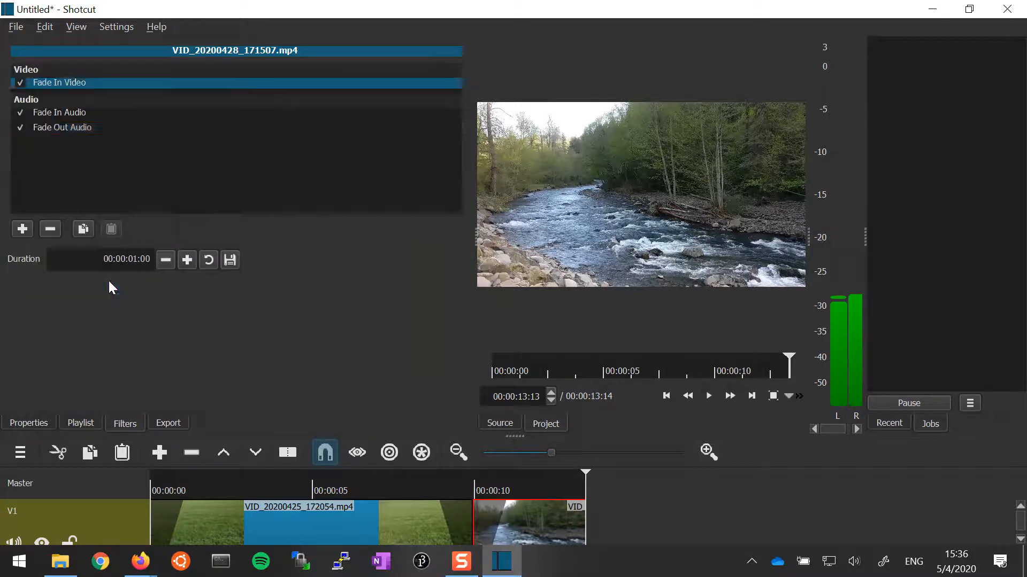
left_click(23, 231)
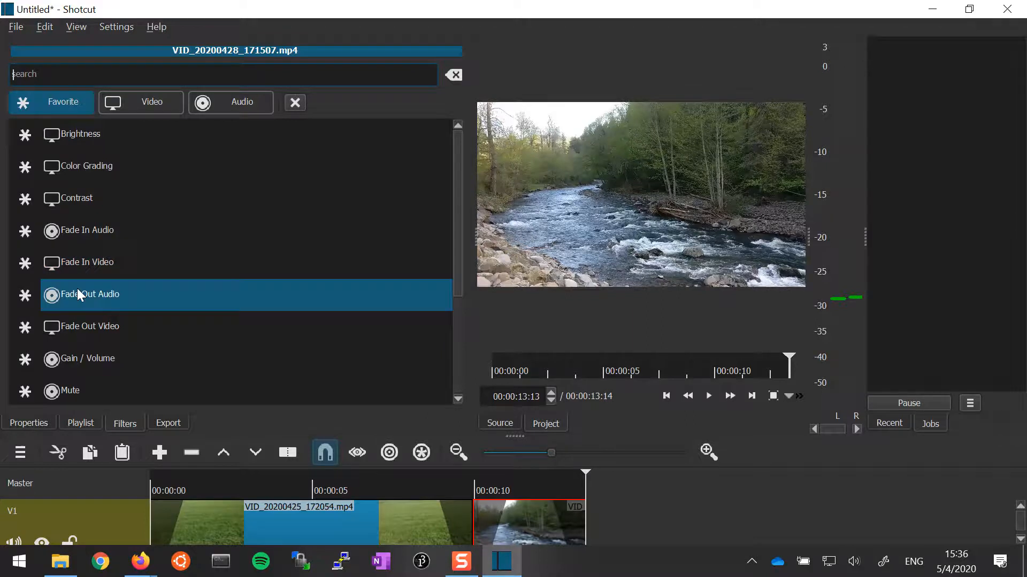
left_click(87, 322)
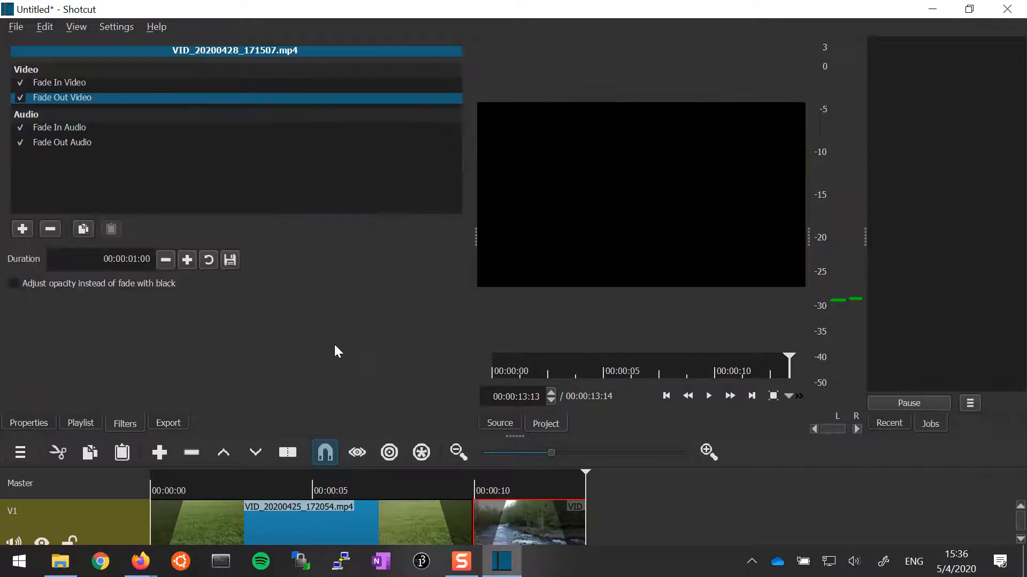
left_click(453, 473)
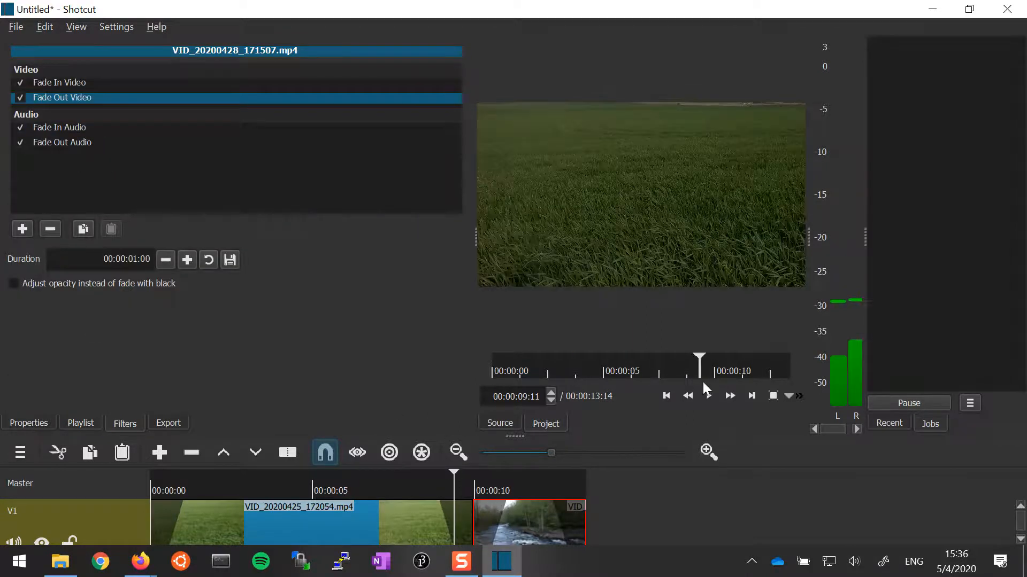
left_click(708, 394)
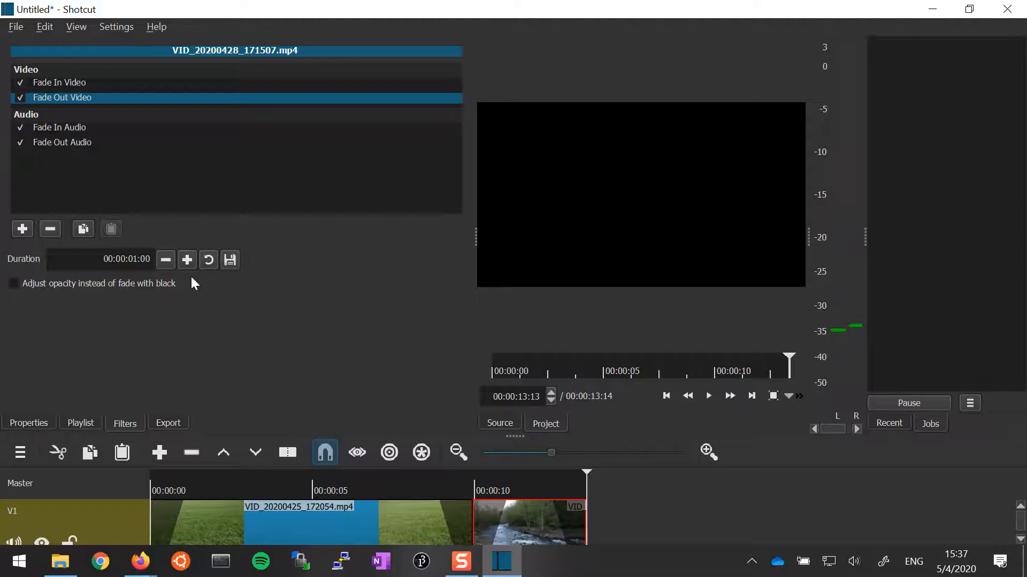
- Choose the H.264 Main Profile export preset and show the advanced export settings
left_click(162, 424)
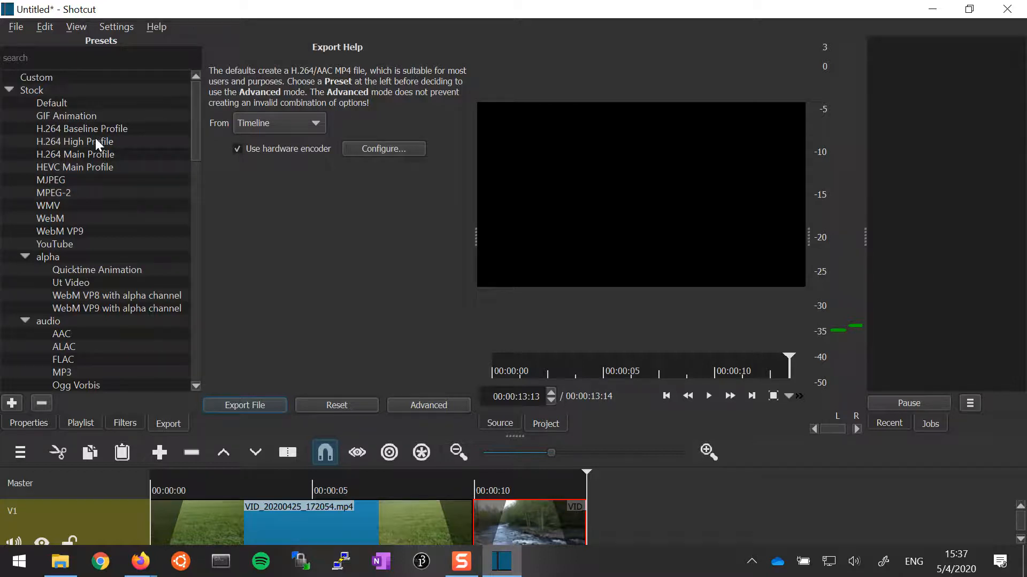
left_click(66, 152)
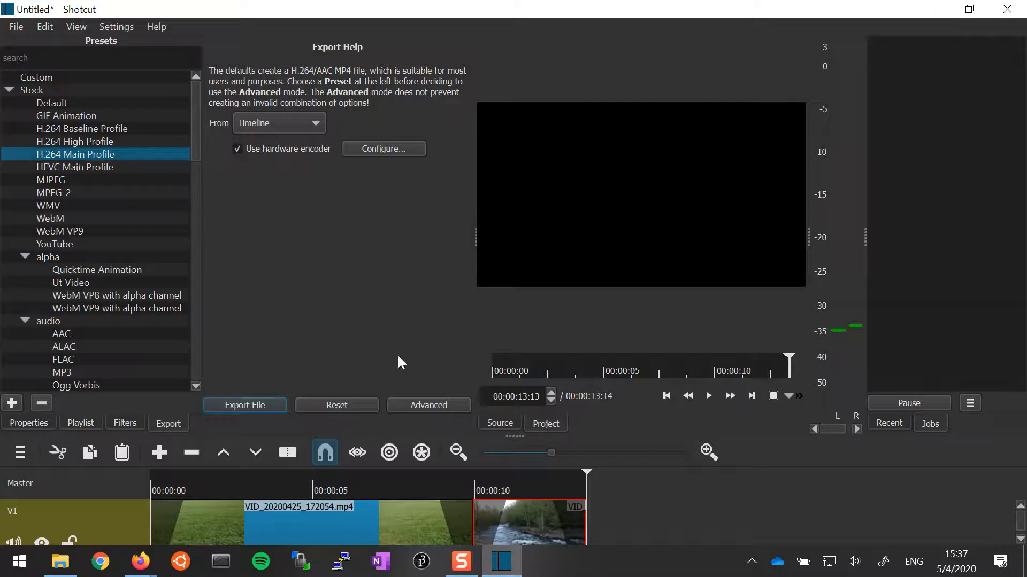
left_click(423, 407)
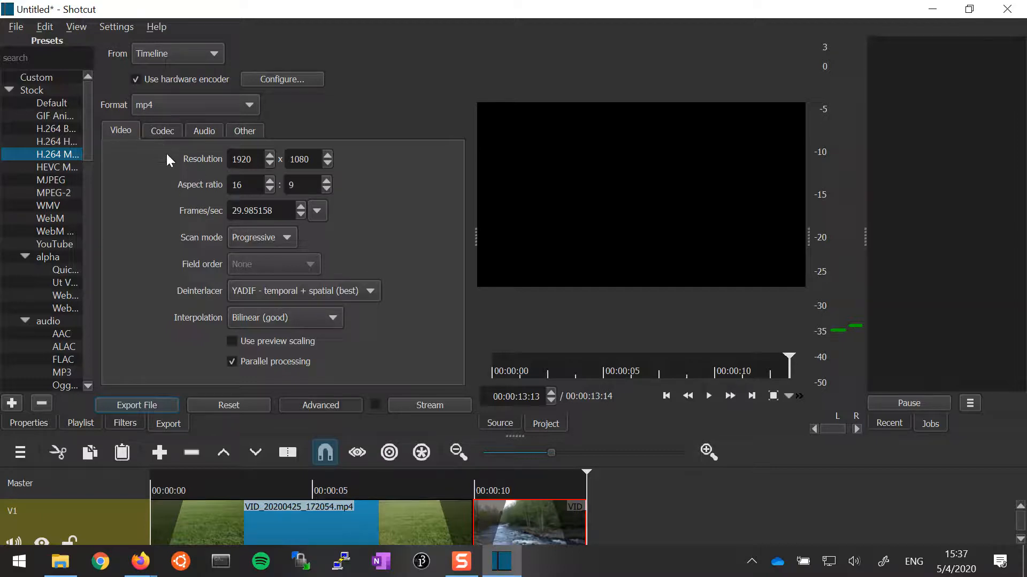
left_click(342, 405)
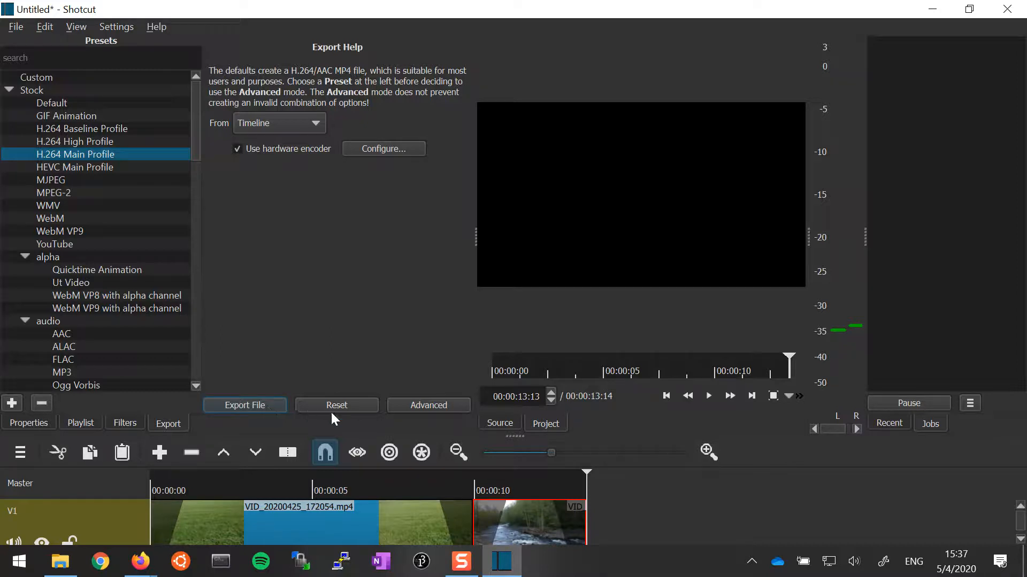
left_click(419, 407)
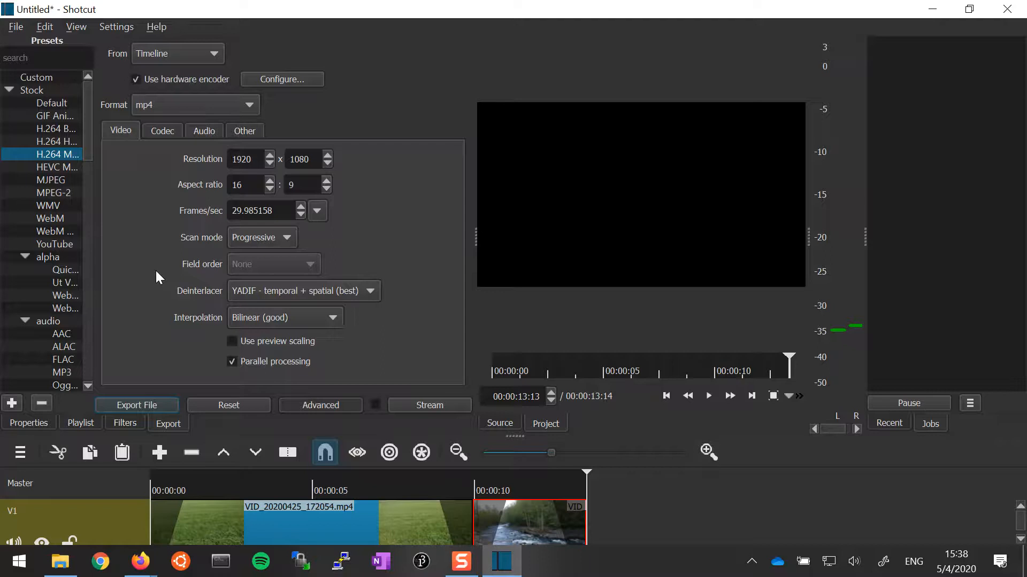
- Set the export codec's rate control to Average Bitrate with a bitrate of 2M b/s
left_click(157, 137)
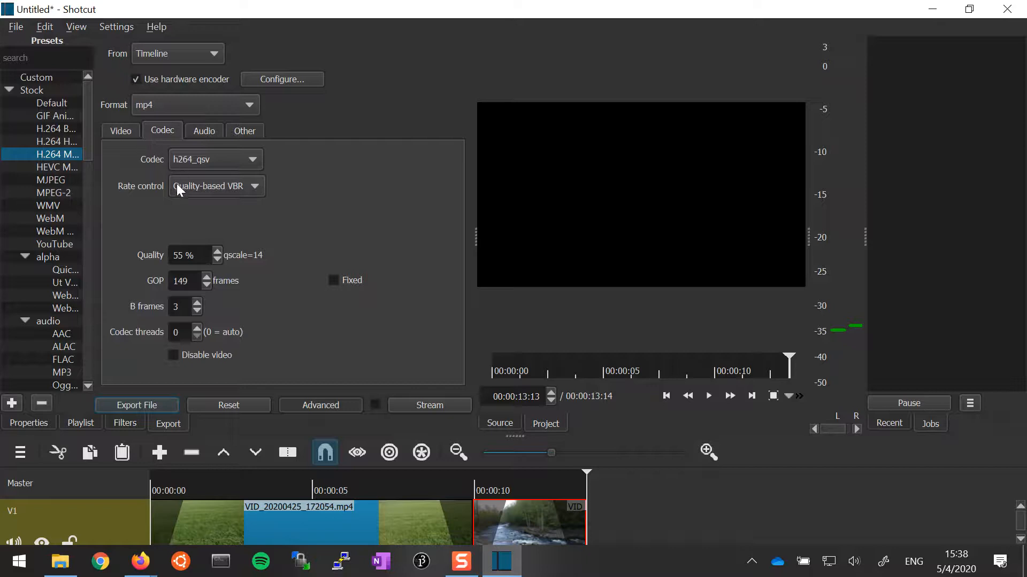
left_click(251, 187)
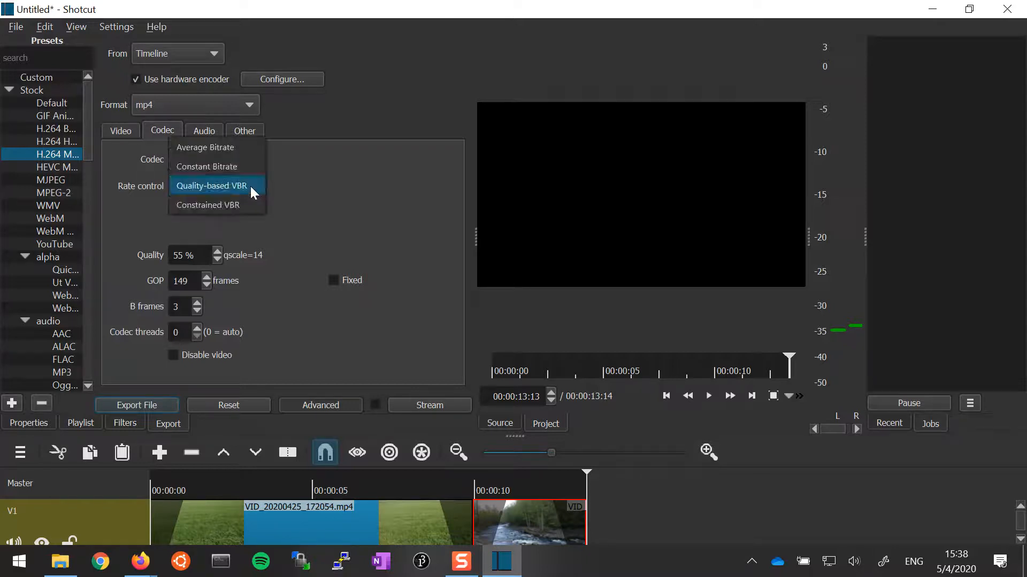
left_click(216, 147)
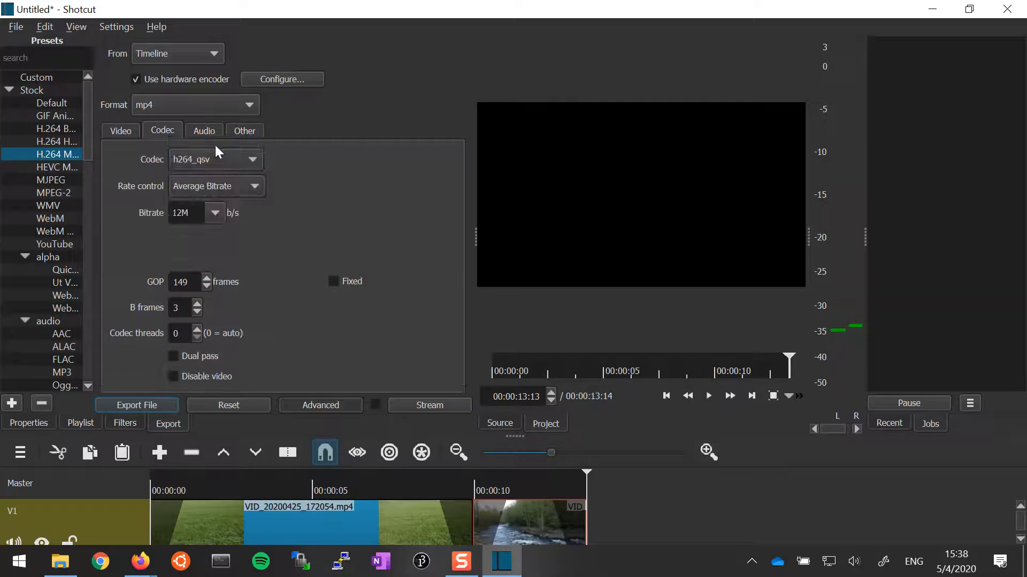
left_click(179, 213)
key("BackSpace")
key("BackSpace")
type("2")
left_click(197, 190)
left_click(204, 186)
- Export the timeline to the Desktop as an mp4 file named ShotCut Example
left_click(150, 404)
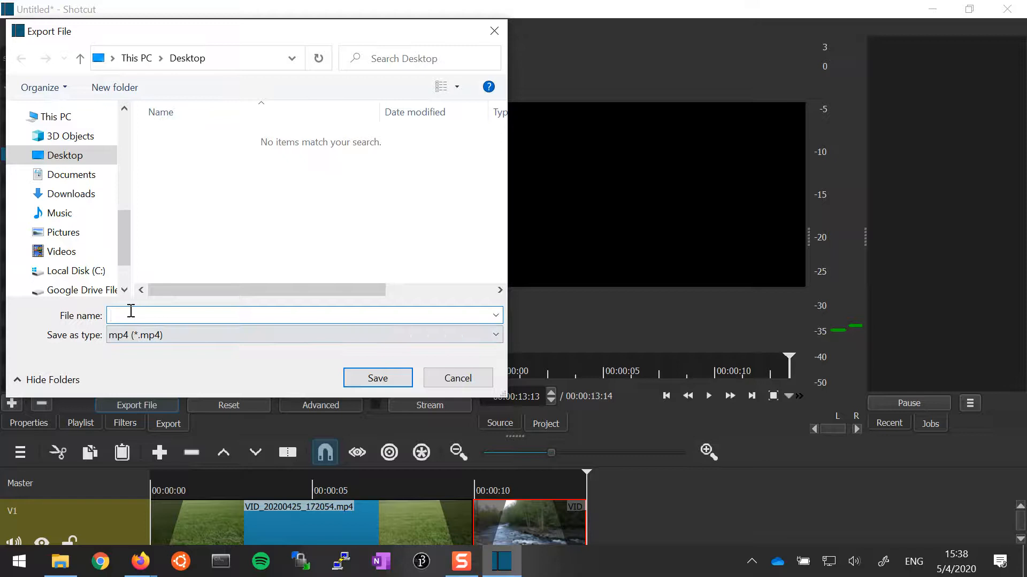
type("ShotCut Example")
left_click(372, 378)
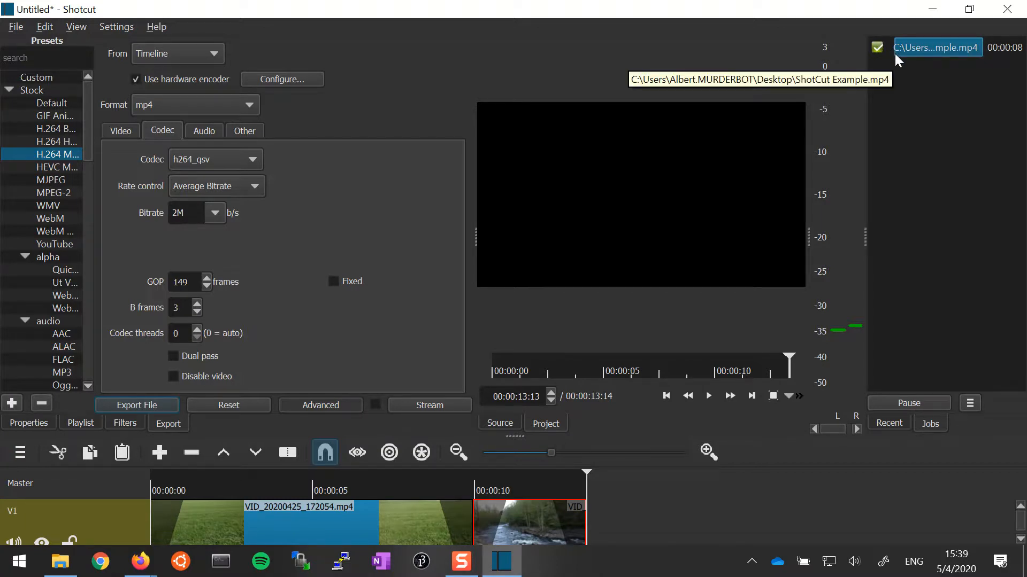
- Move the exported ShotCut Example.mp4 to an open area of the desktop and play it through in VLC, declining the player update
left_click(933, 10)
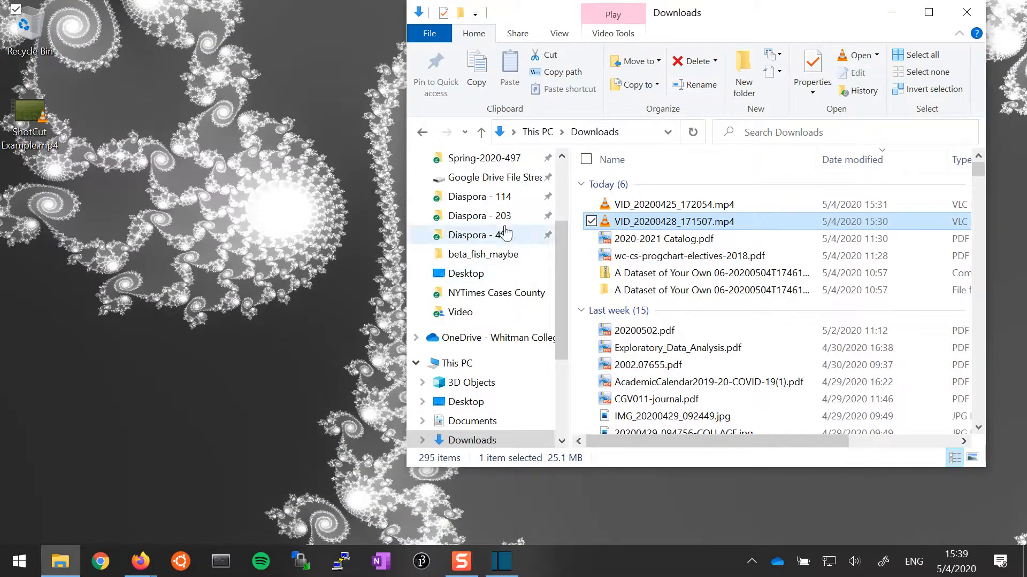
left_click_drag(34, 115, 86, 399)
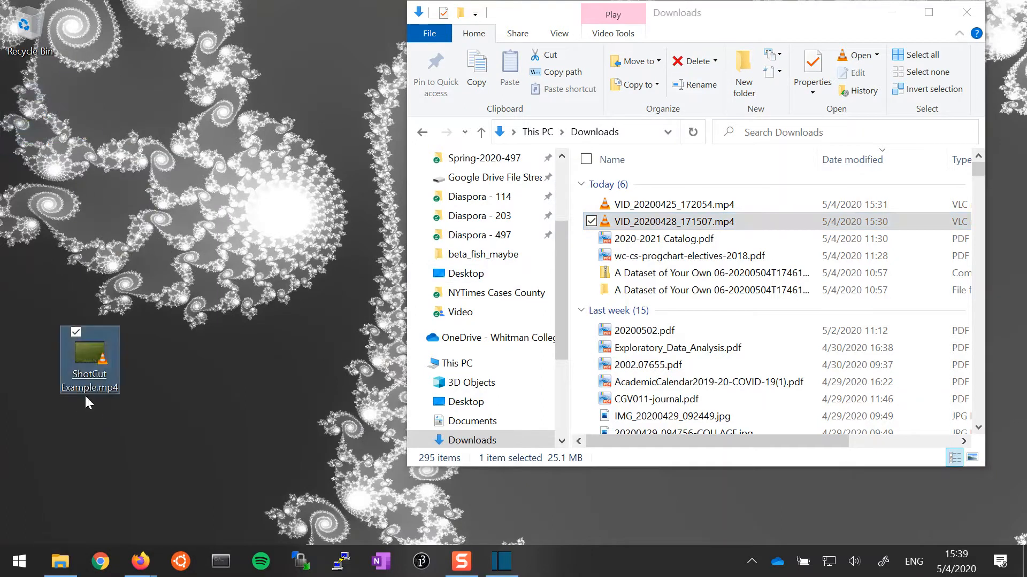
double_click(89, 364)
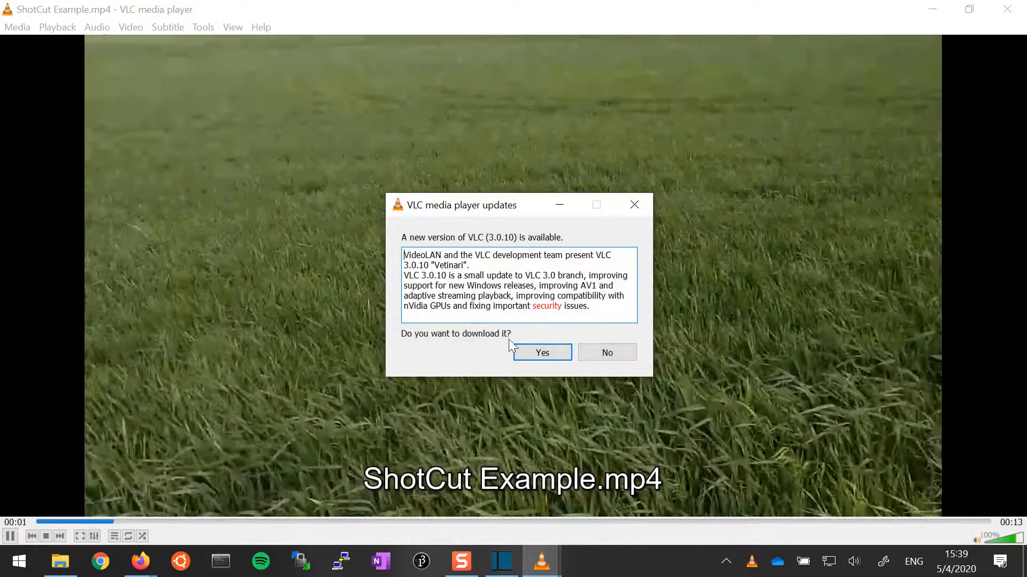
left_click(596, 352)
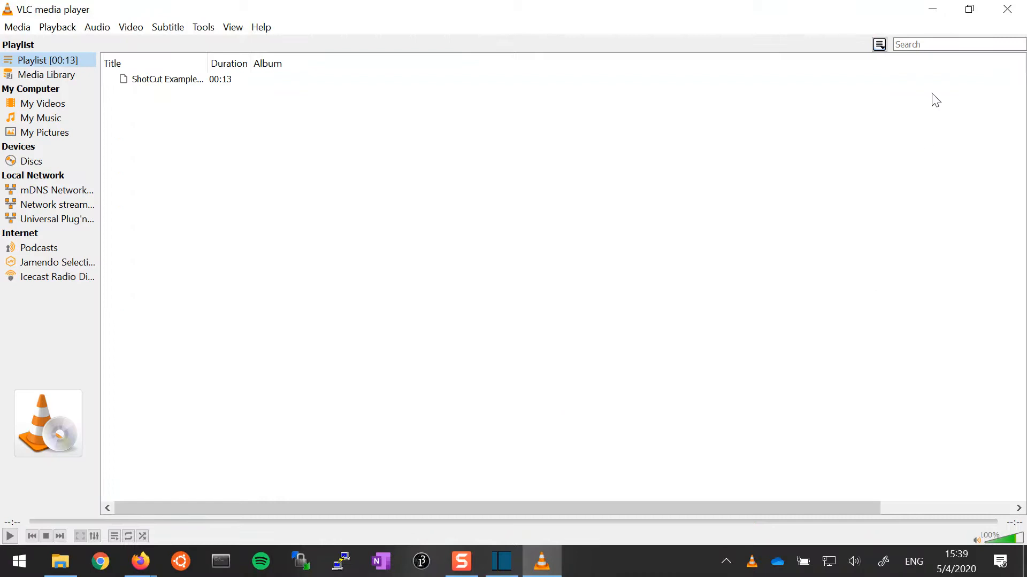
left_click(1003, 12)
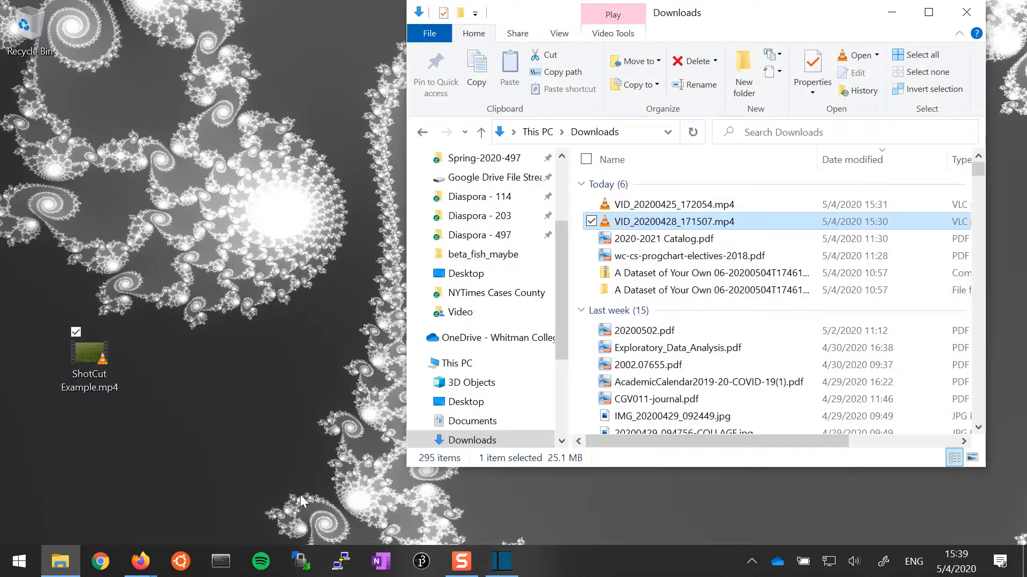
left_click(462, 567)
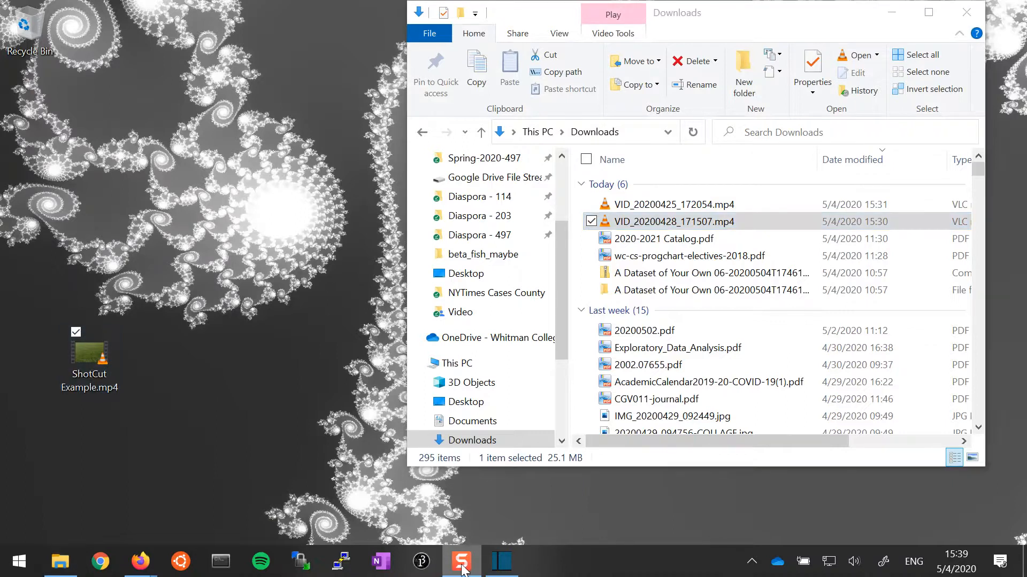